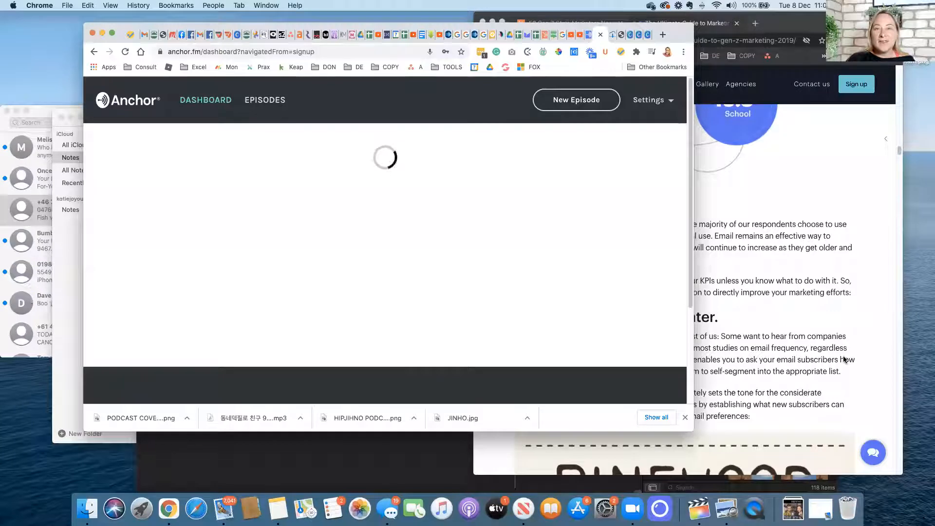
Step: Copy the web address of the YouTube video "동네덕질로 친구 9억 벌어다준 덕후이야기"
drag(439, 25, 424, 80)
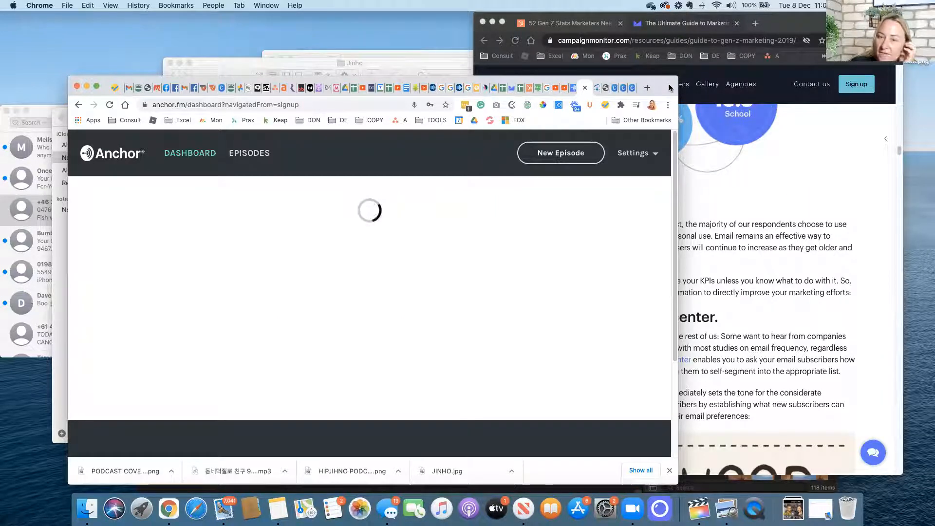
click(563, 90)
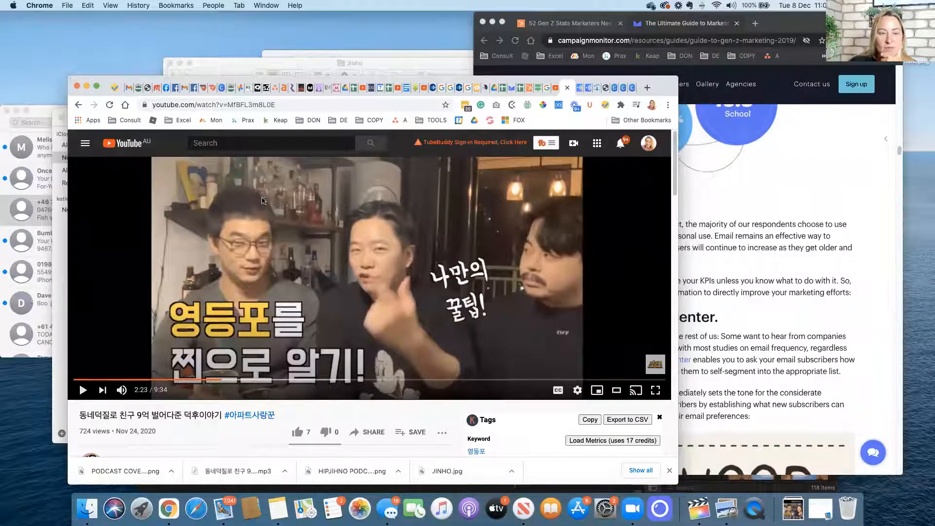
click(288, 105)
key(super+c)
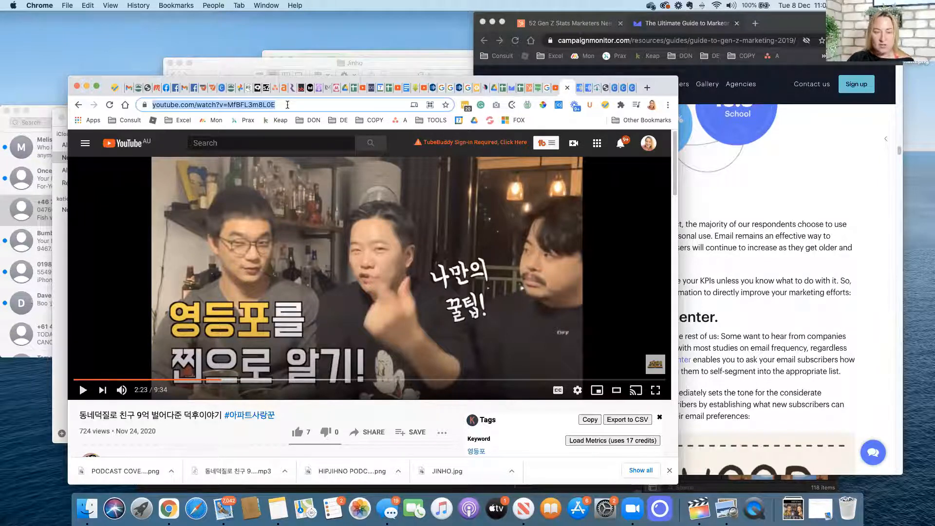
Step: Open the YouTube to Mp3 Converter at ytmp3.cc from the Google results for "youtube video downloader mp3"
drag(307, 81, 264, 83)
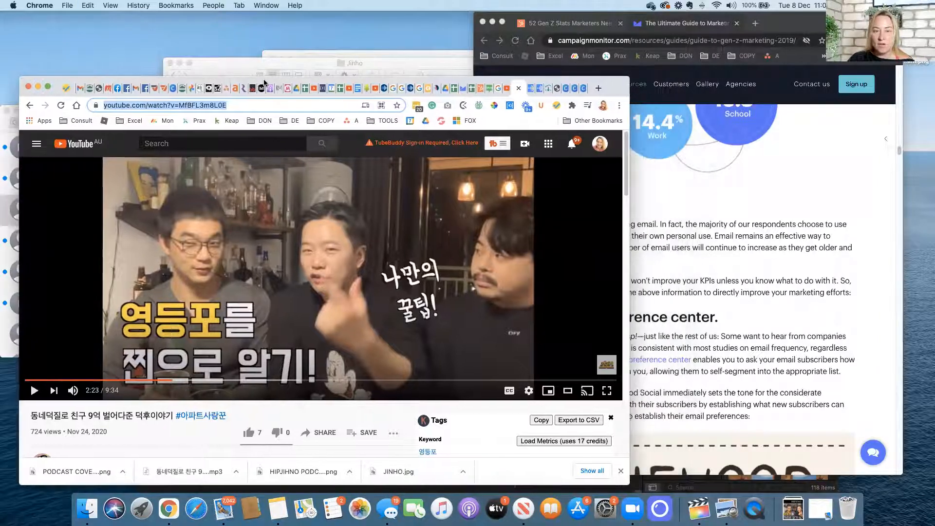
click(531, 93)
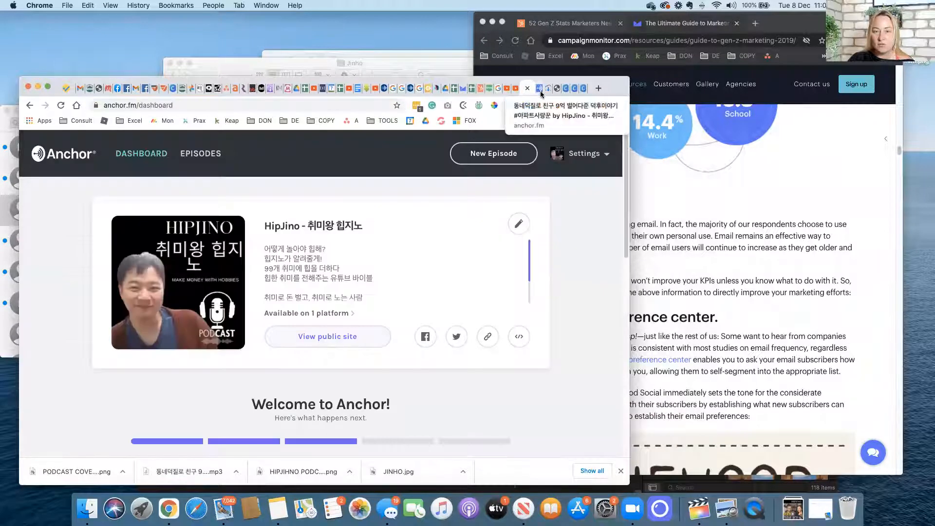
click(538, 89)
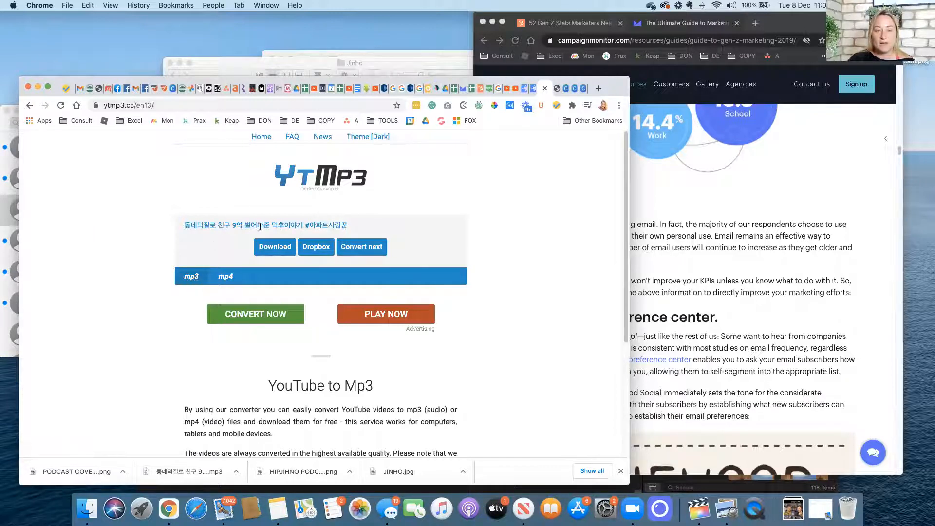
click(28, 105)
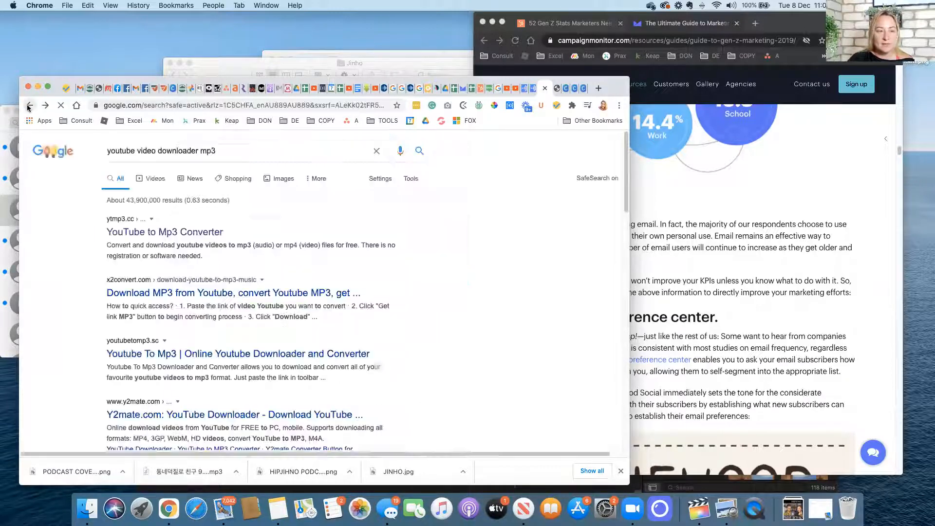
click(146, 234)
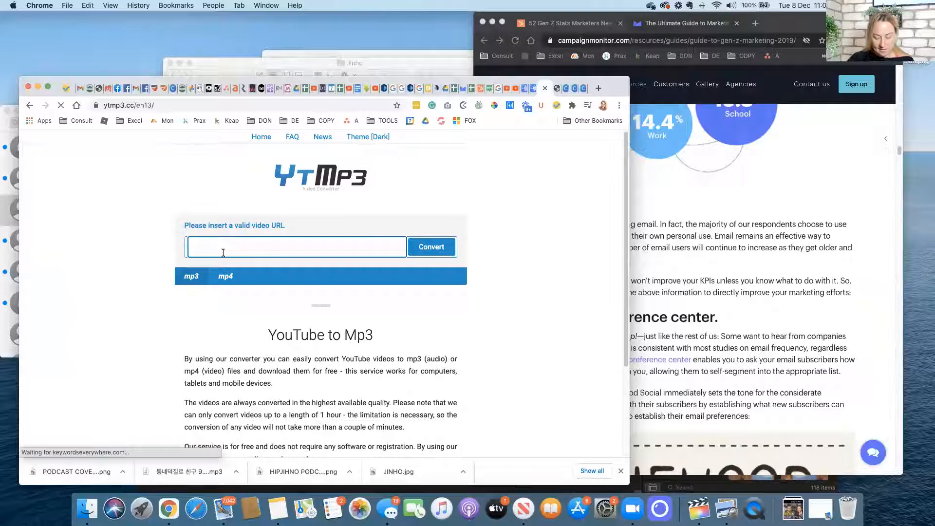
Step: Convert the copied YouTube video link to mp3 and dismiss the site's notification request
key(super+v)
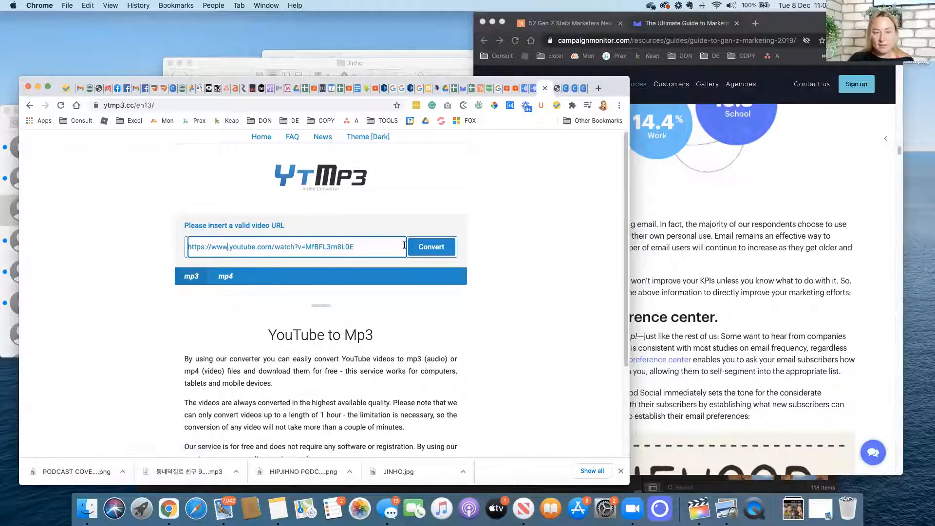
click(192, 279)
click(435, 248)
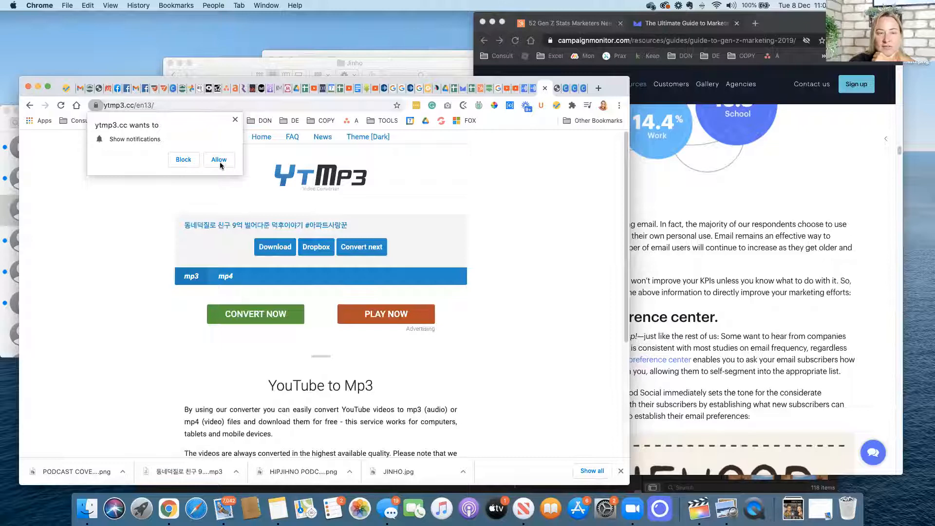
click(235, 119)
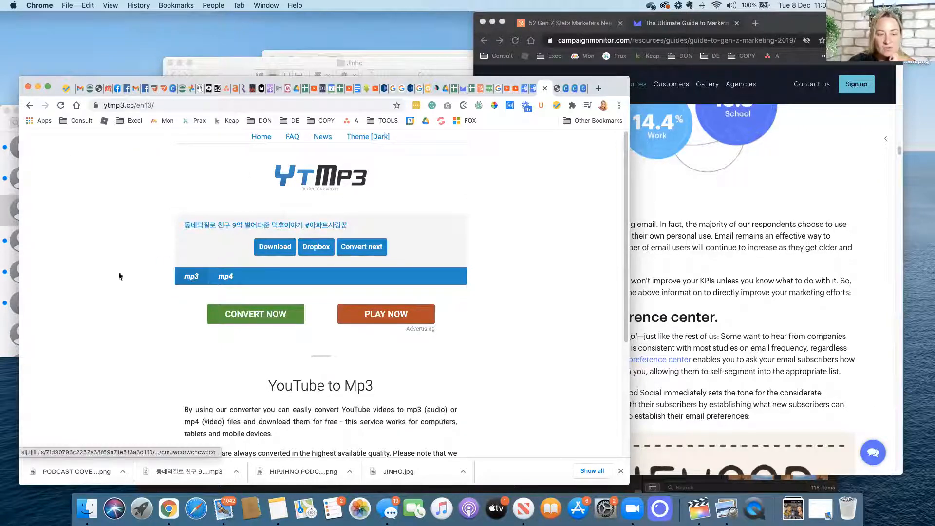
Step: Try downloading the converted MP3 file, cancel the save and return to the converter page
click(280, 249)
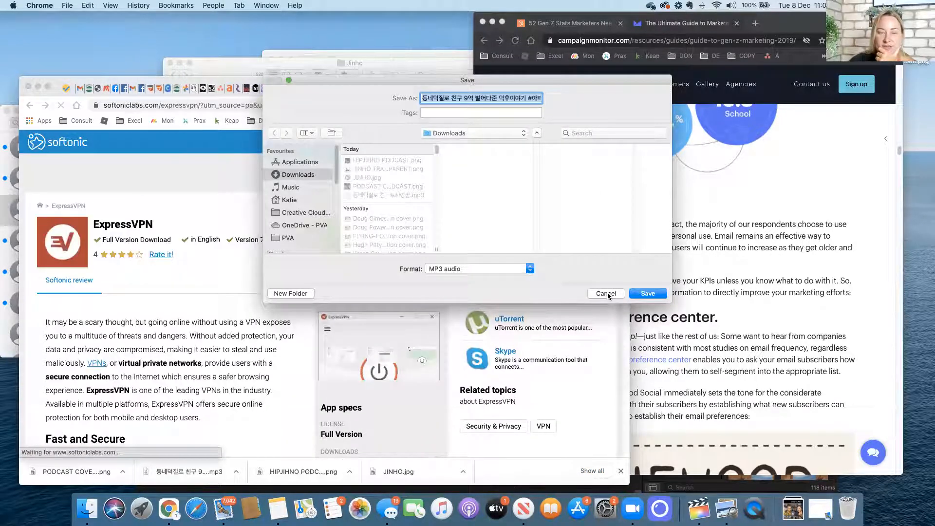
click(607, 292)
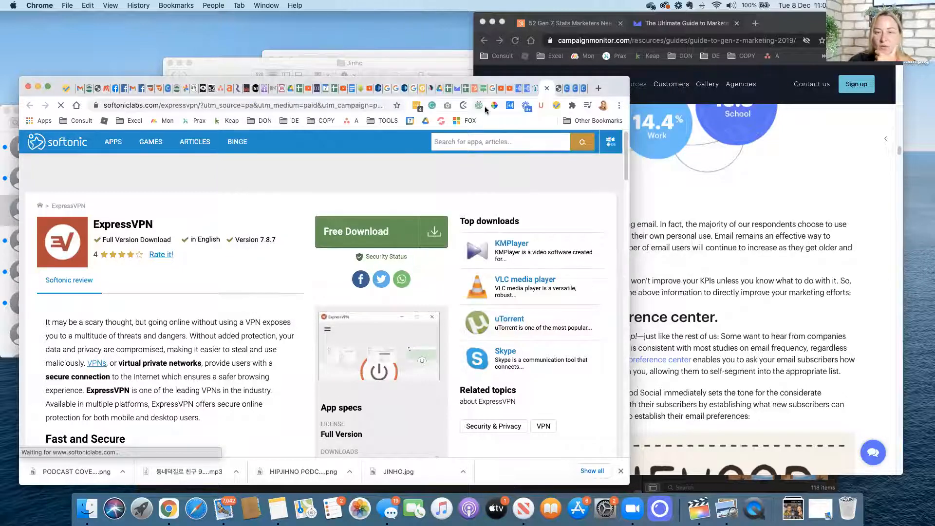
click(525, 91)
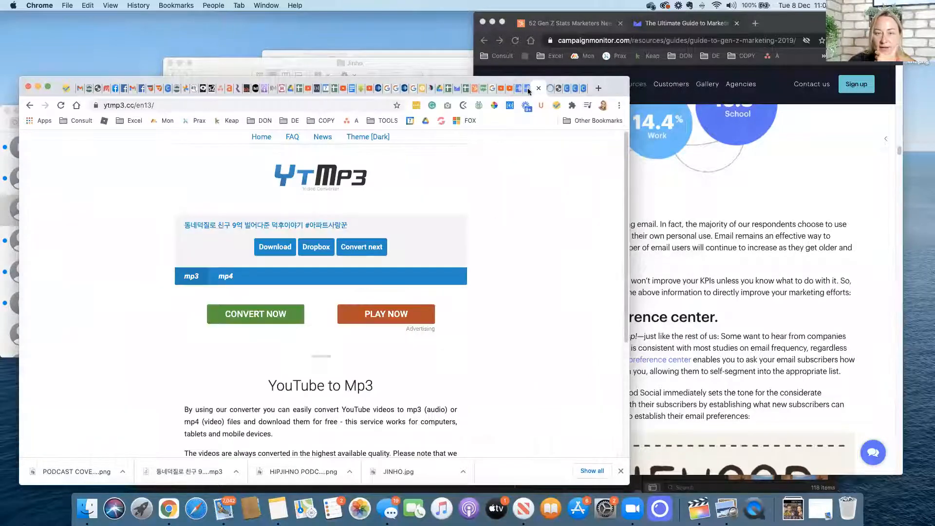
Step: Switch to Canva and search for podcast templates
click(524, 89)
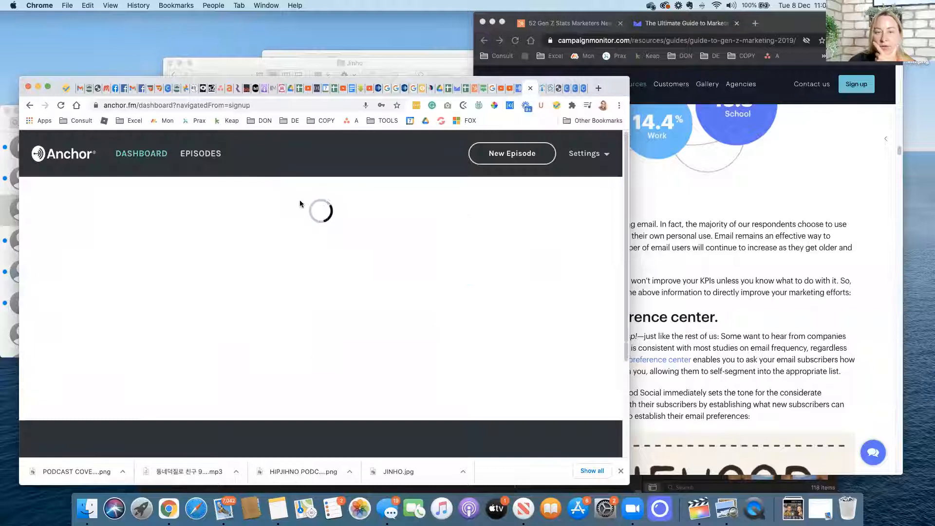
click(565, 91)
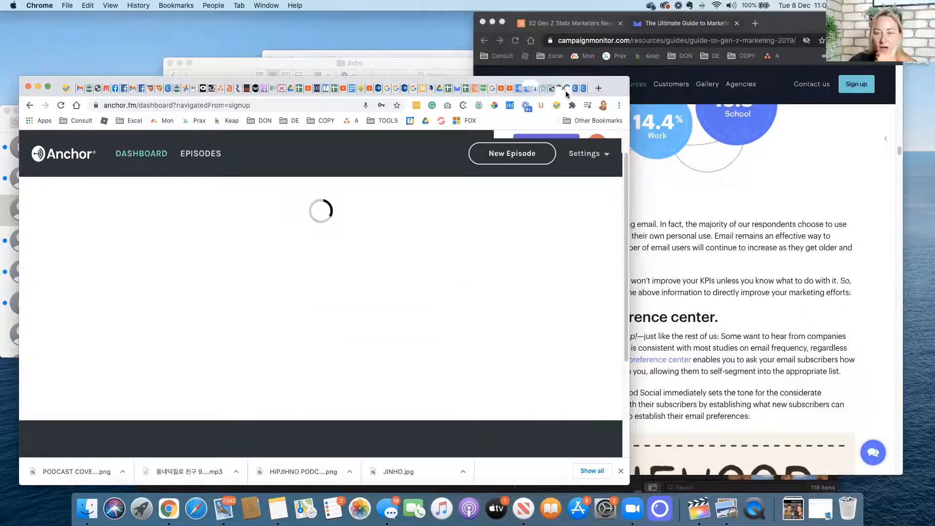
scroll(173, 296, up, 10)
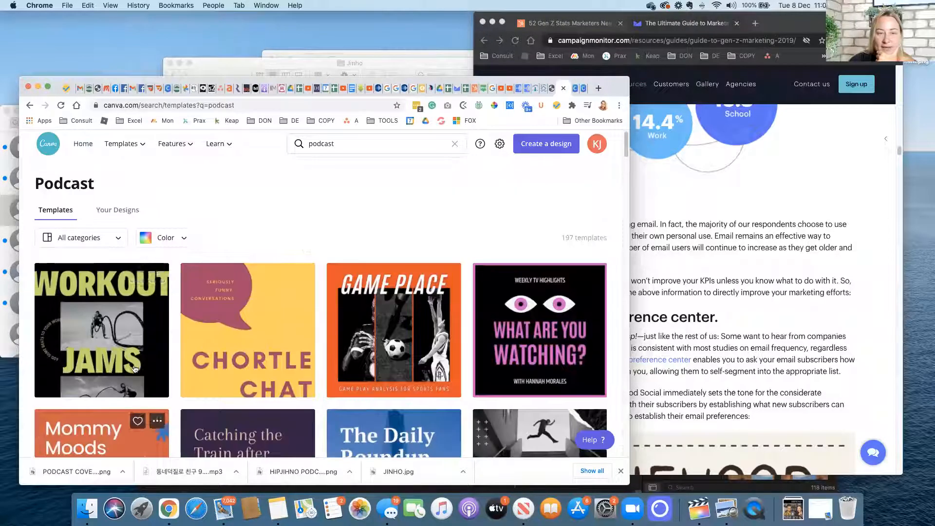
click(337, 148)
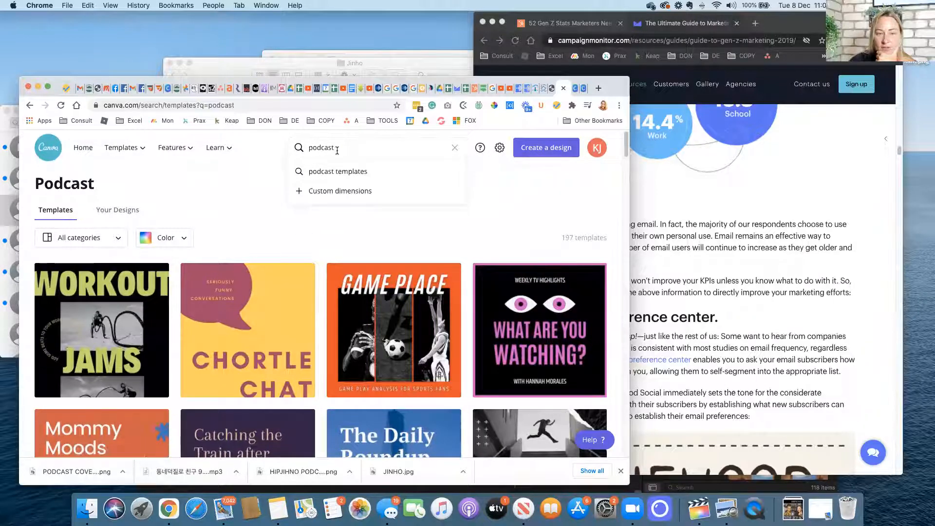
click(338, 172)
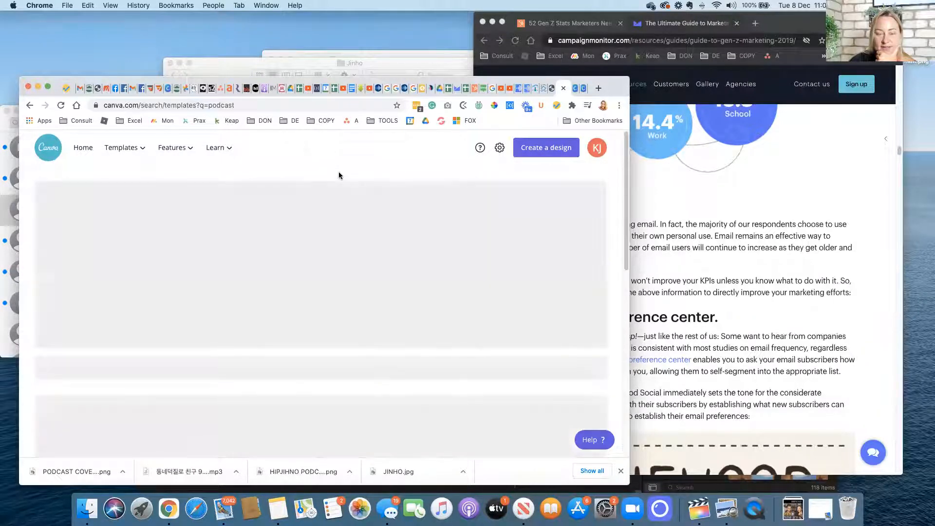
Step: Browse the podcast cover templates and open the black-and-white "Unsolved Crimes" design for editing
scroll(236, 371, down, 5)
scroll(236, 371, down, 8)
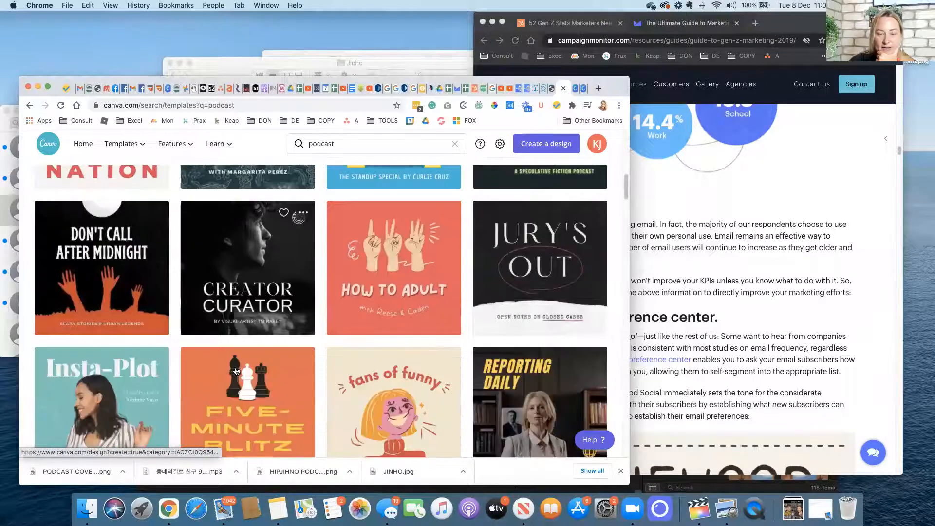
scroll(236, 370, down, 3)
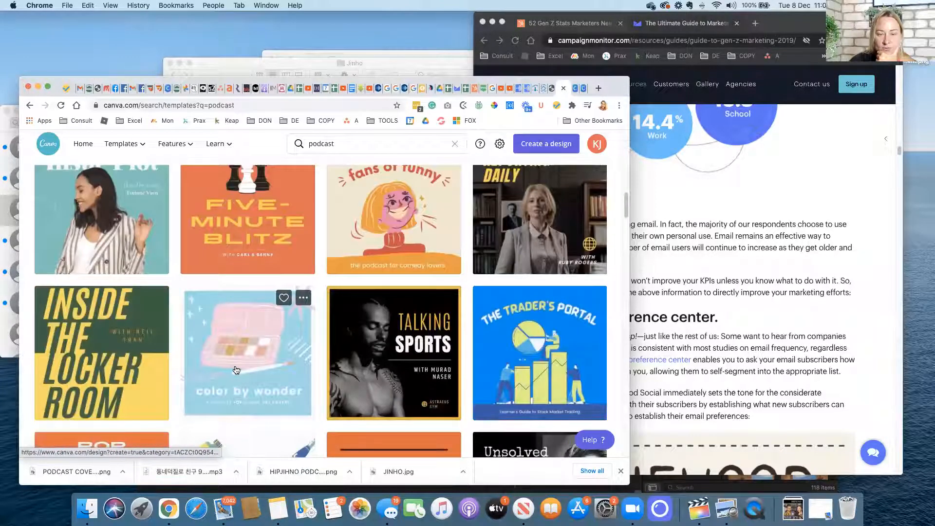
scroll(236, 370, up, 20)
scroll(236, 373, down, 3)
scroll(236, 372, down, 20)
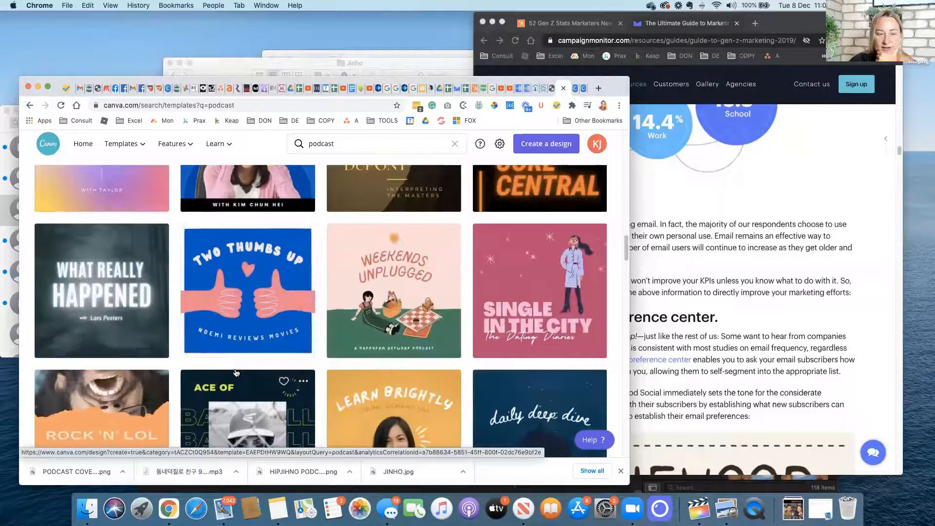
scroll(236, 373, down, 6)
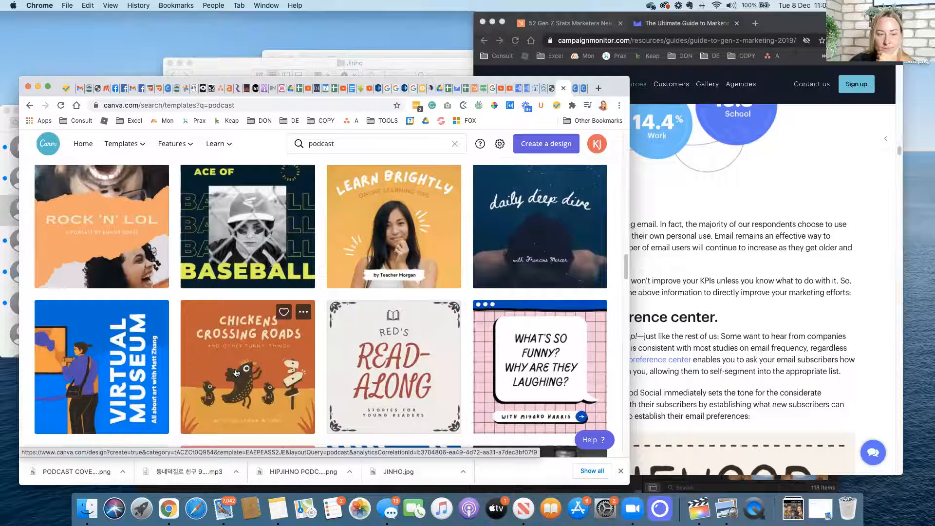
scroll(235, 373, down, 16)
scroll(235, 373, up, 12)
scroll(235, 373, down, 7)
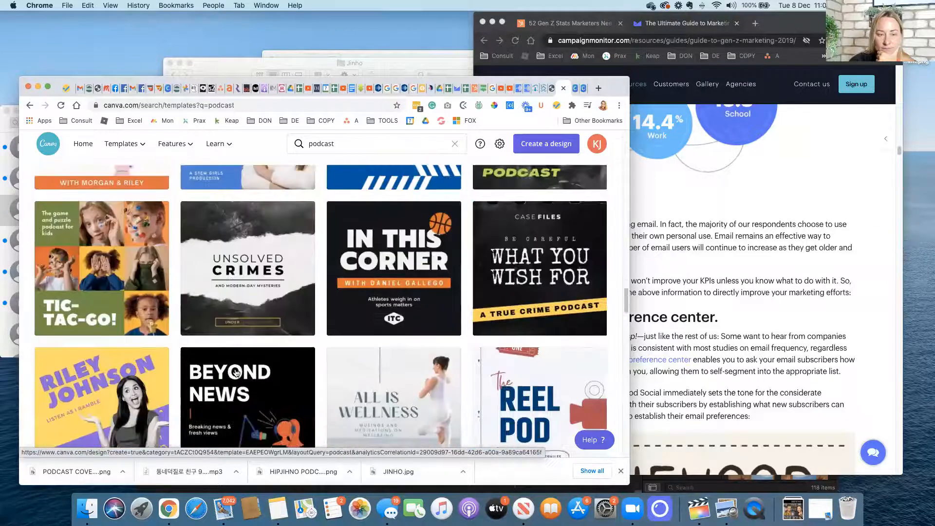
click(247, 278)
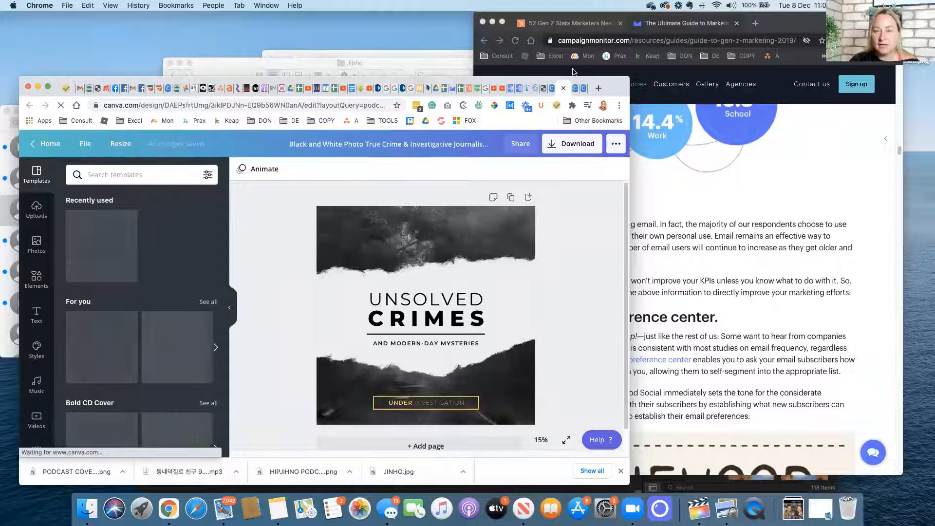
Step: Try opening a Google Photos link in a new browser tab and return to the Google start page
click(598, 89)
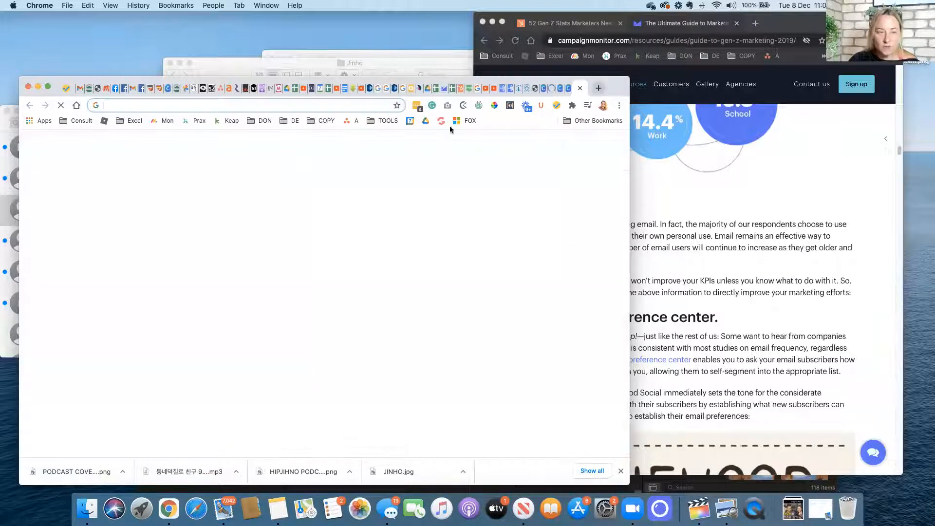
text(phot)
click(335, 170)
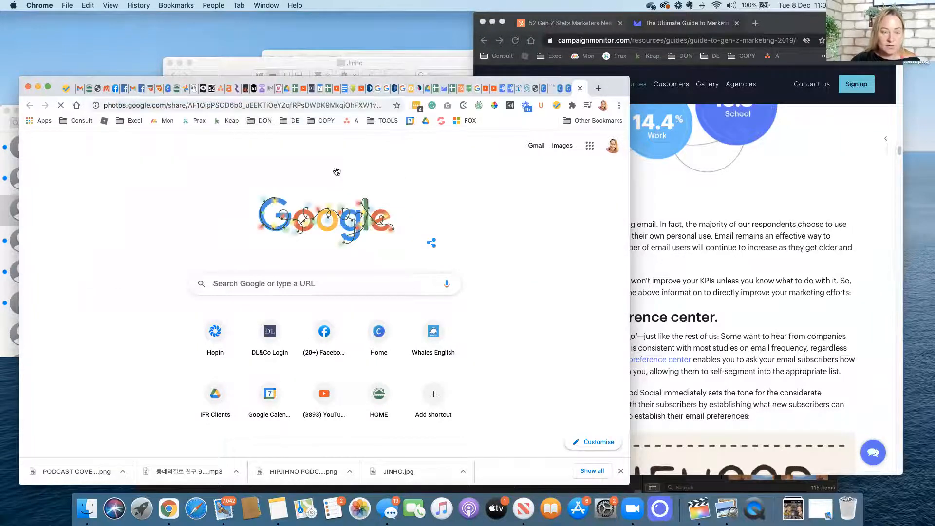
click(264, 283)
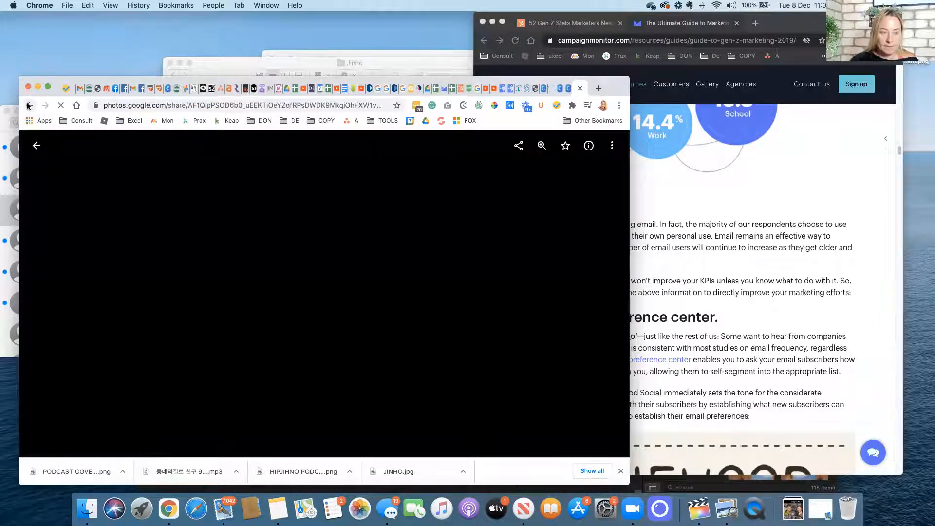
click(28, 105)
Step: Search Google for "lady" and show the image results
click(211, 278)
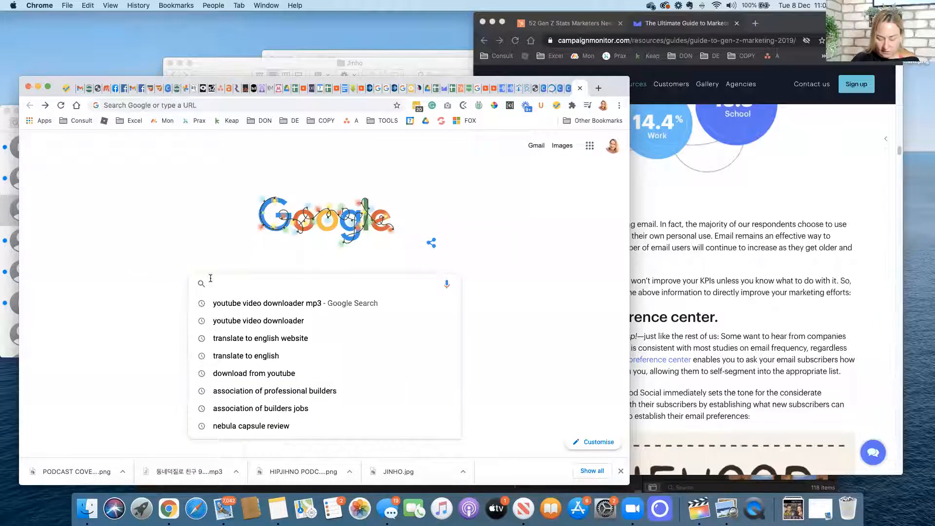
text(lady)
key(Return)
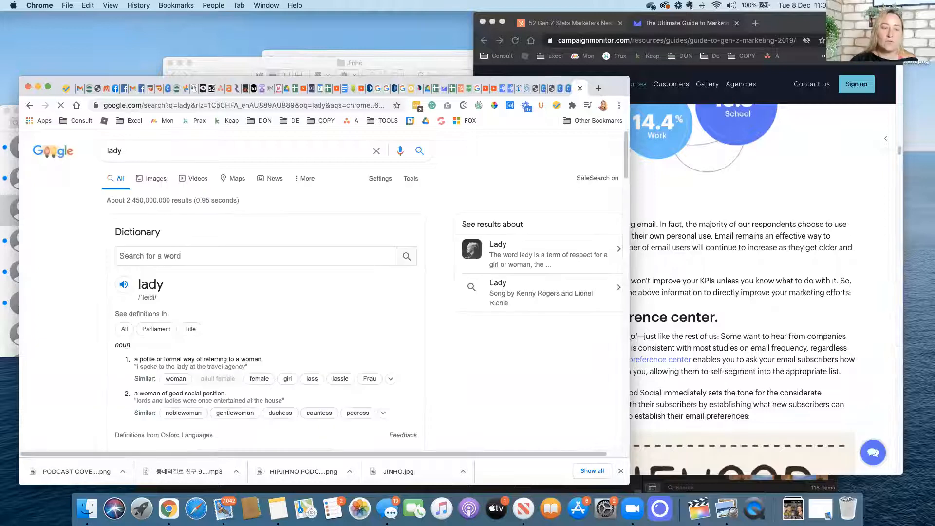
click(155, 179)
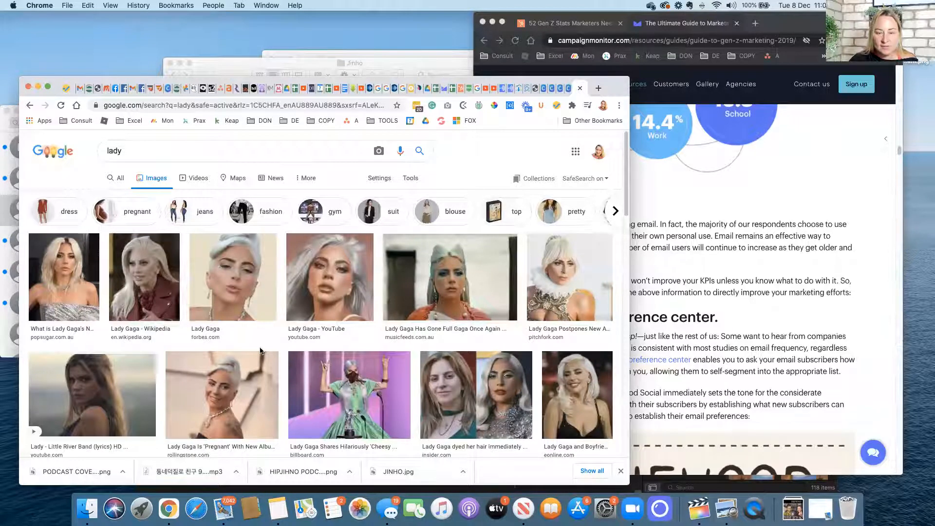
Step: Save the Rolling Stone photo of the curly-haired woman in a denim jacket from the image results as LadyA.jpg in Downloads
scroll(261, 350, down, 5)
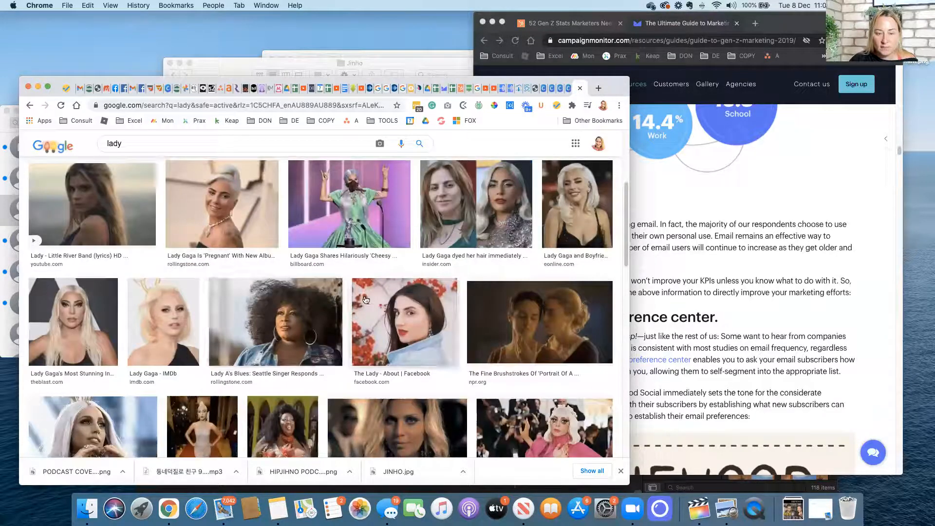
scroll(277, 318, down, 2)
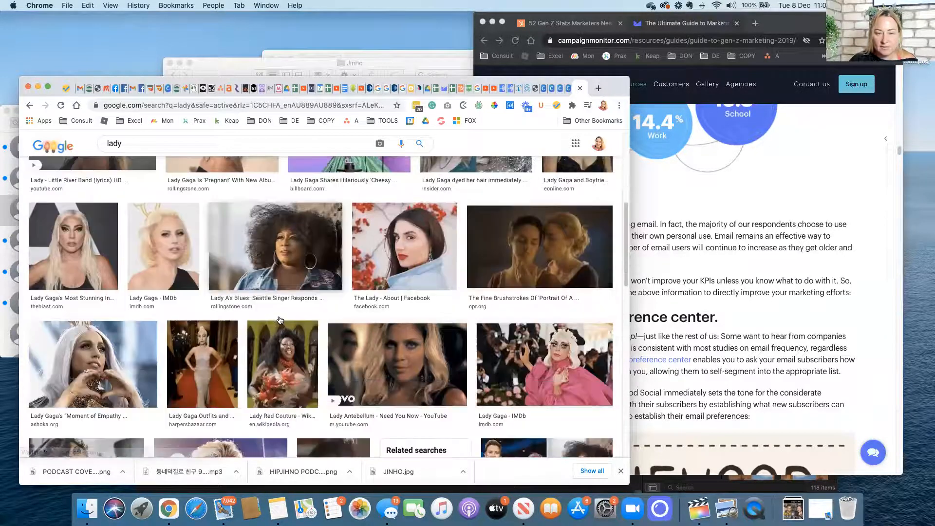
click(275, 262)
right_click(526, 229)
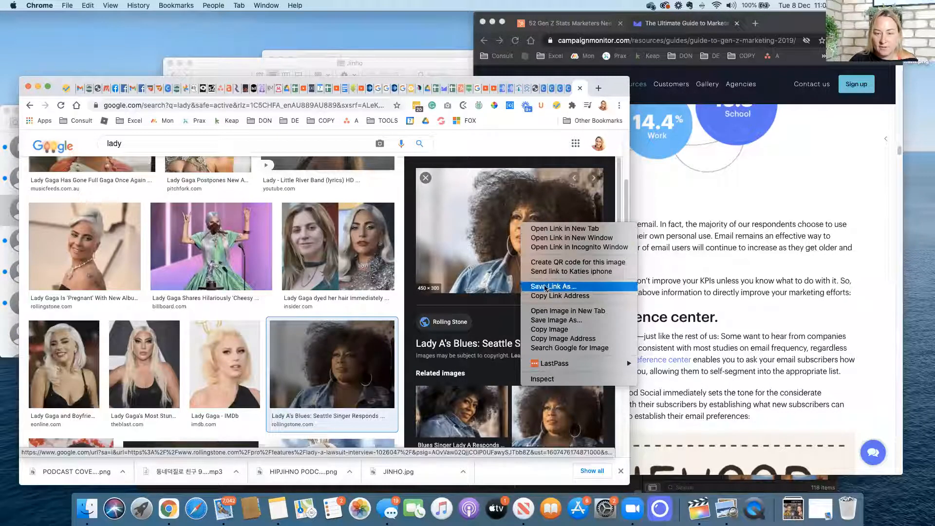
click(545, 321)
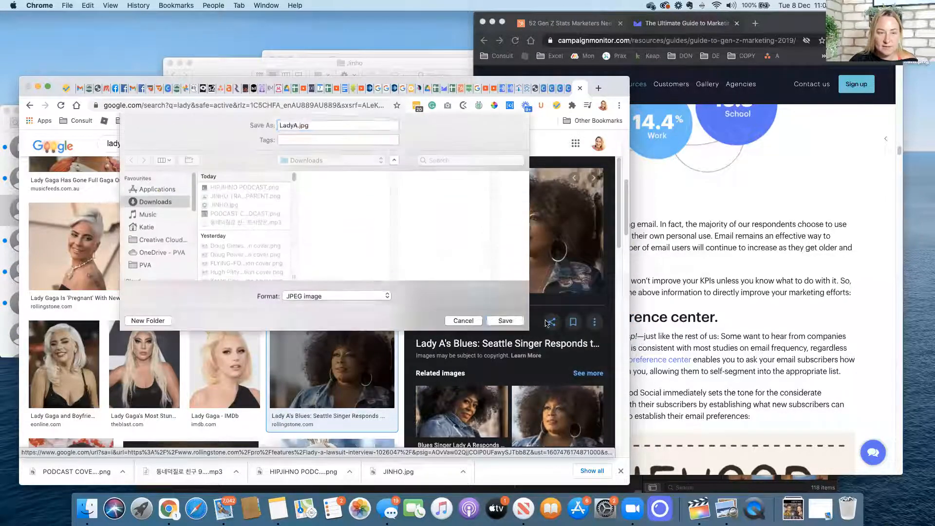
click(507, 320)
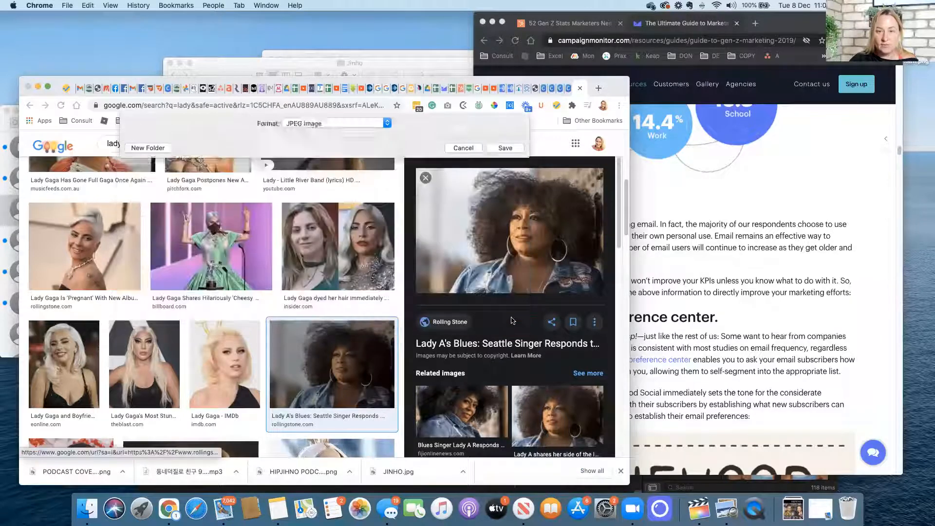
Step: Open an incognito window and load the PhotoScissors home page at photoscissors.com
click(66, 6)
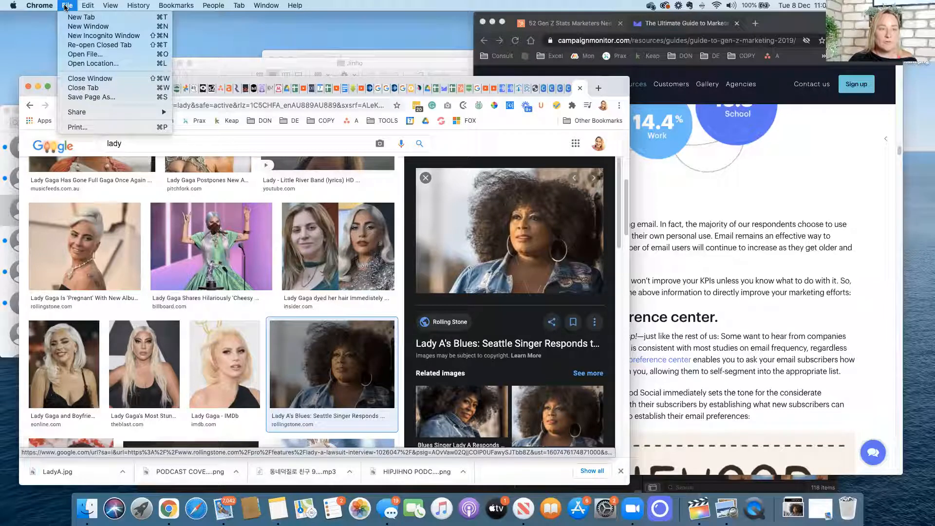
click(67, 35)
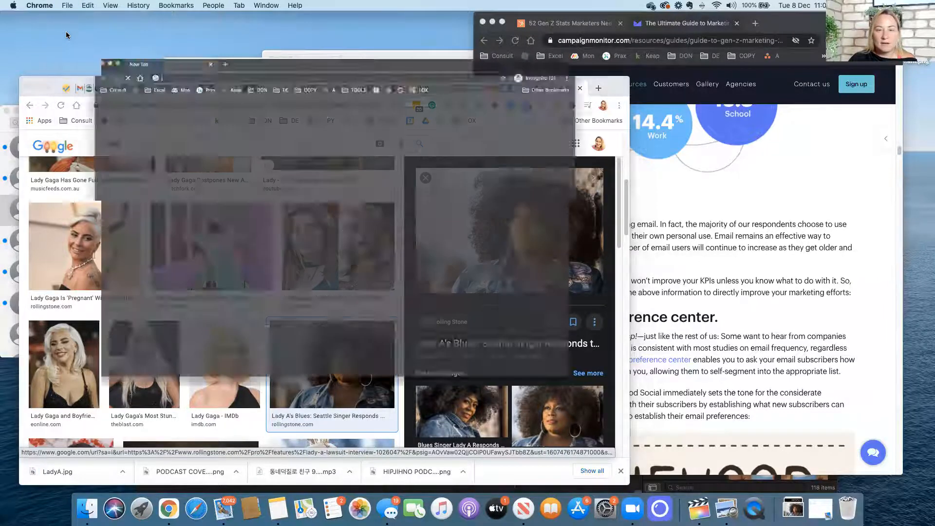
text(photo)
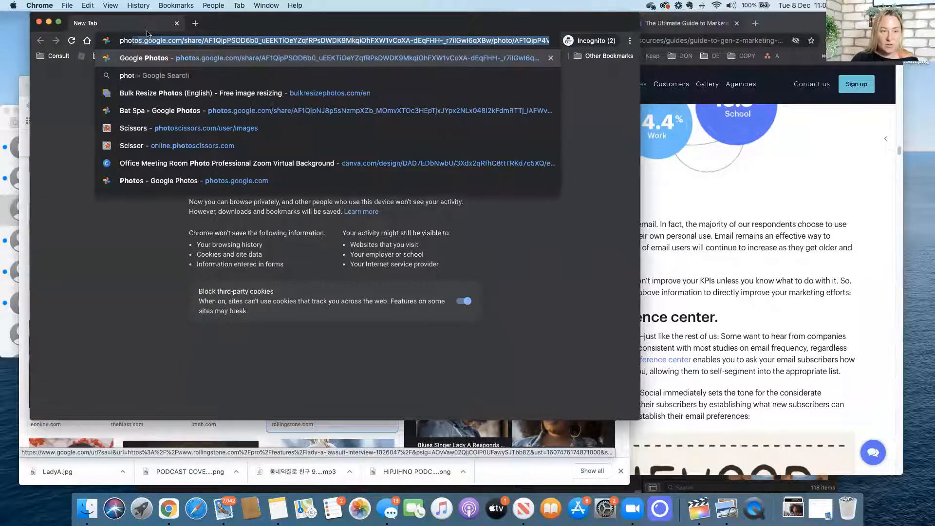
click(168, 130)
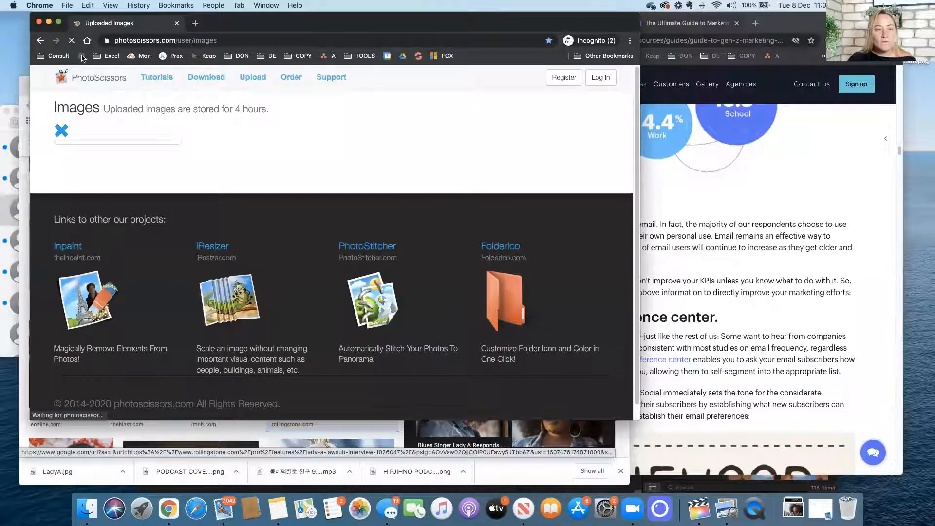
click(94, 79)
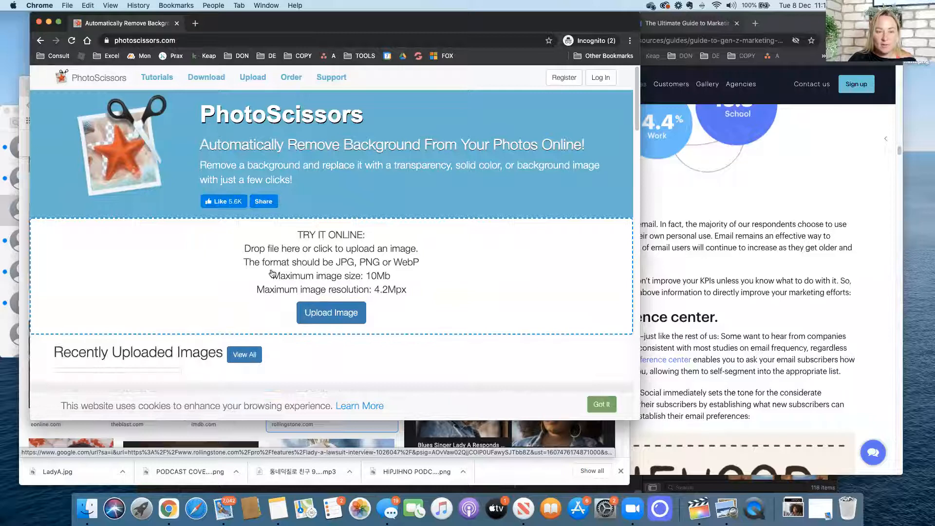
Step: Upload LadyA.jpg from Downloads to PhotoScissors and mark the woman's hair as foreground to keep
click(320, 313)
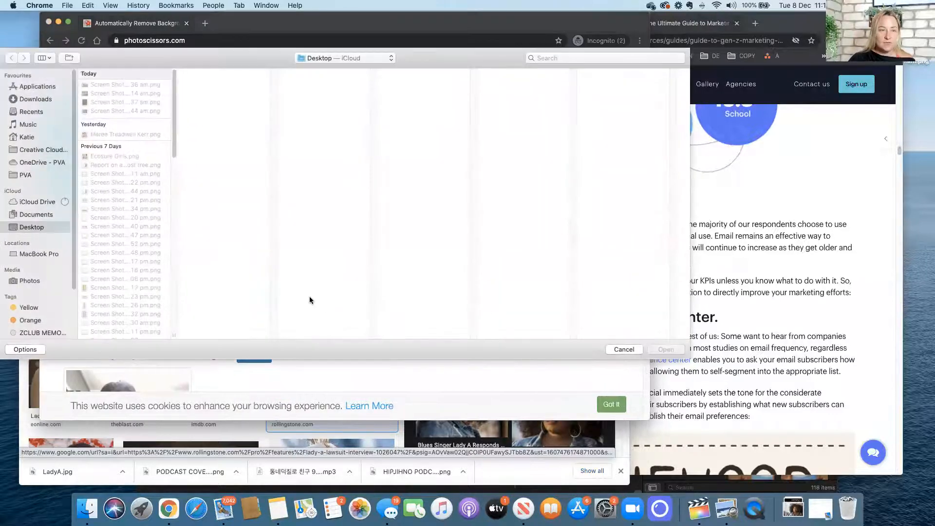
click(36, 99)
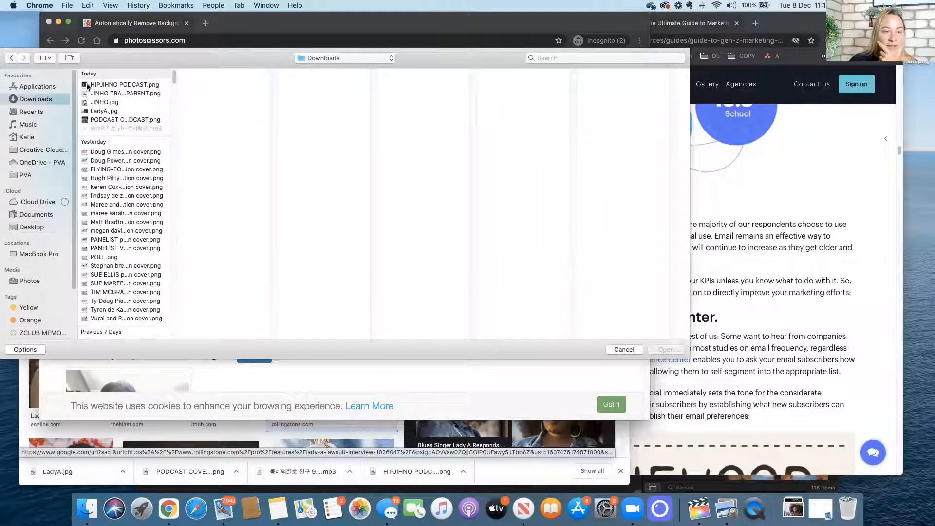
click(111, 110)
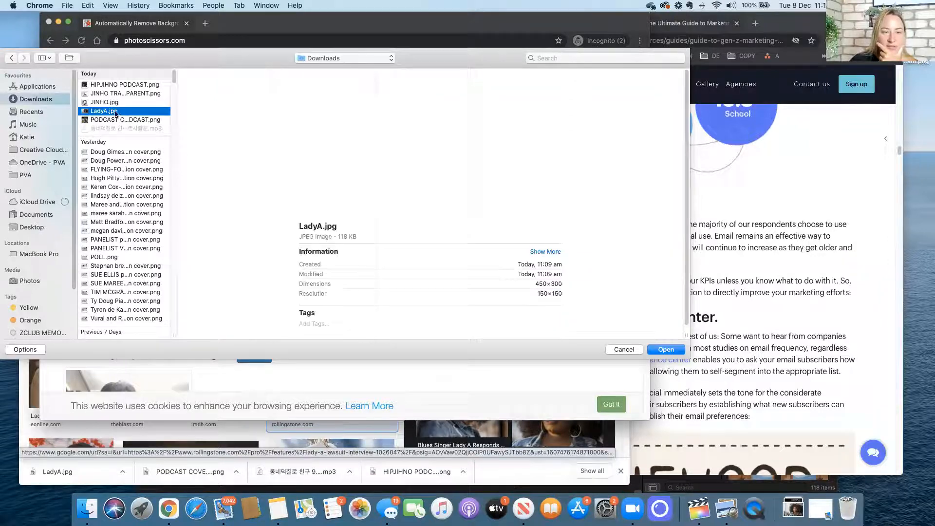
click(665, 349)
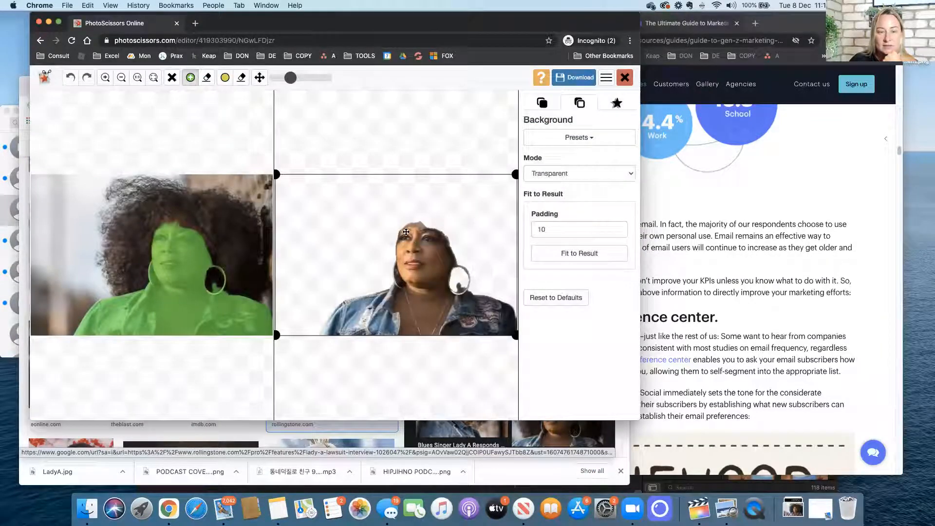
mouse_move(201, 215)
mouse_down()
mouse_move(149, 223)
mouse_move(170, 210)
mouse_move(143, 193)
mouse_move(123, 256)
mouse_move(125, 225)
mouse_move(116, 236)
mouse_move(117, 276)
mouse_move(129, 283)
mouse_move(145, 274)
mouse_move(144, 255)
mouse_move(134, 258)
mouse_move(141, 270)
mouse_move(195, 239)
mouse_move(168, 227)
mouse_move(165, 196)
mouse_move(238, 213)
mouse_move(259, 260)
mouse_move(248, 295)
mouse_move(210, 279)
mouse_move(227, 255)
mouse_move(180, 240)
mouse_move(211, 217)
mouse_move(224, 226)
mouse_move(179, 228)
mouse_move(220, 252)
mouse_move(199, 274)
mouse_move(210, 296)
mouse_move(237, 287)
mouse_move(237, 225)
mouse_move(248, 234)
mouse_move(250, 264)
mouse_move(243, 223)
mouse_move(213, 199)
mouse_move(136, 188)
mouse_move(106, 230)
mouse_move(114, 263)
mouse_up()
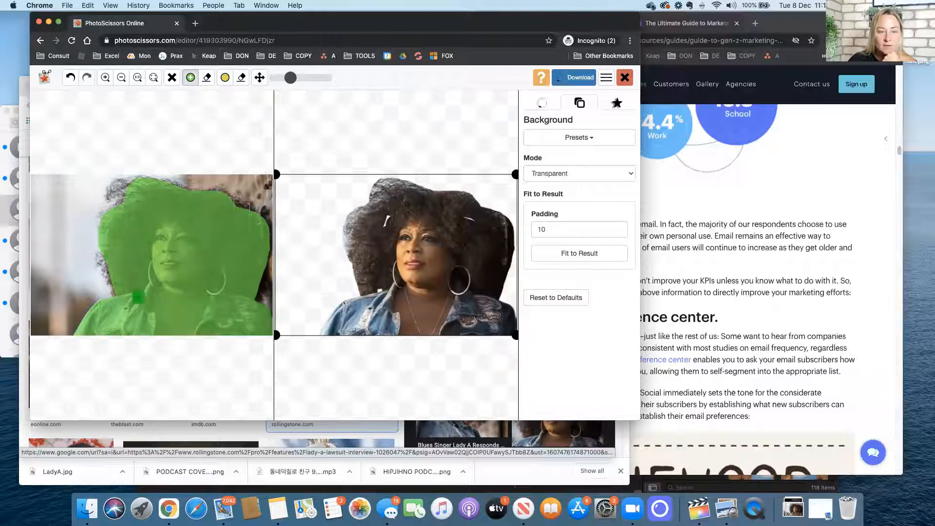
click(567, 79)
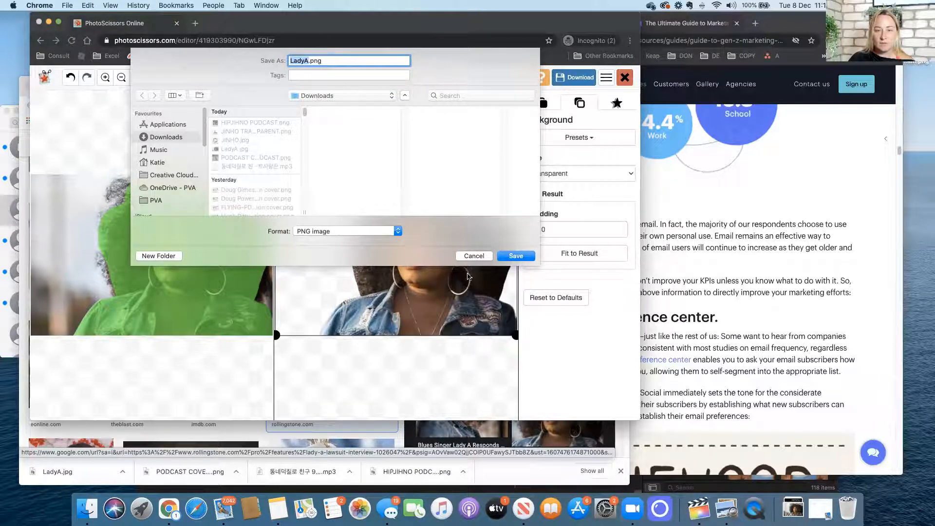
click(470, 255)
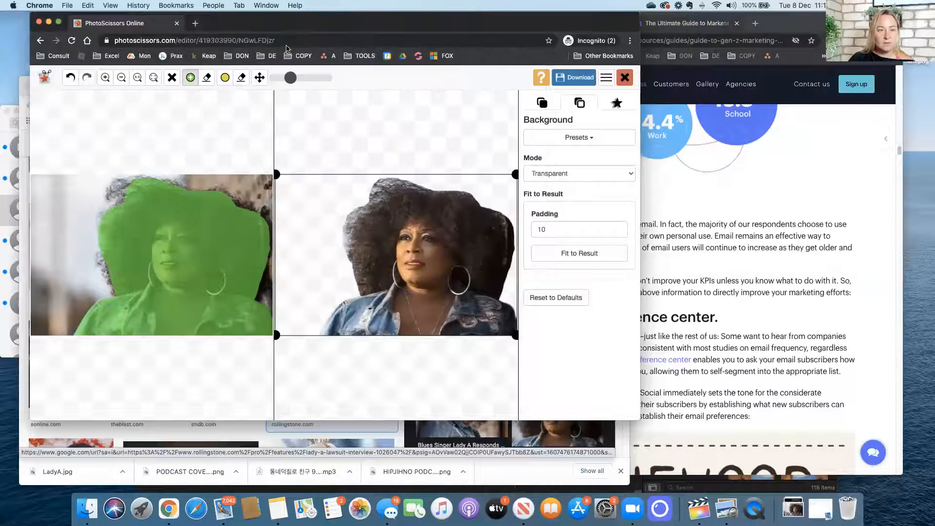
drag(312, 28, 323, 73)
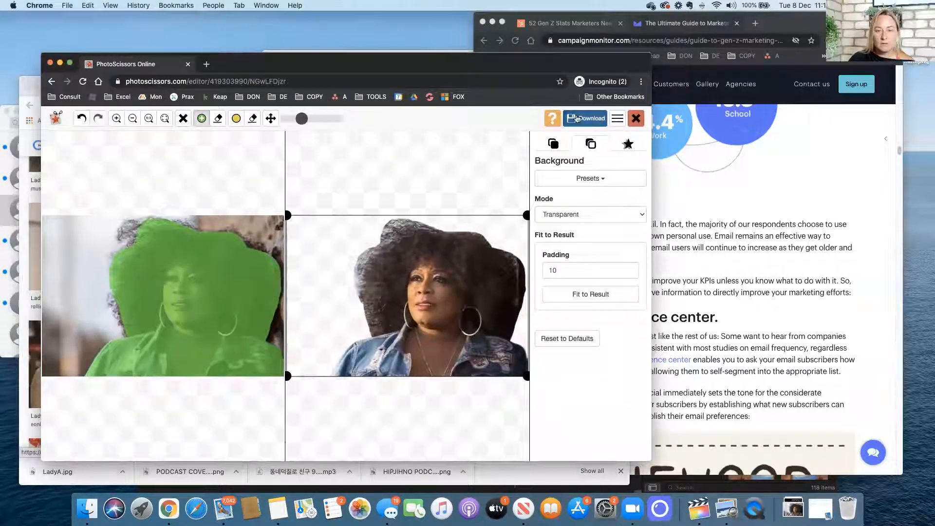
click(589, 121)
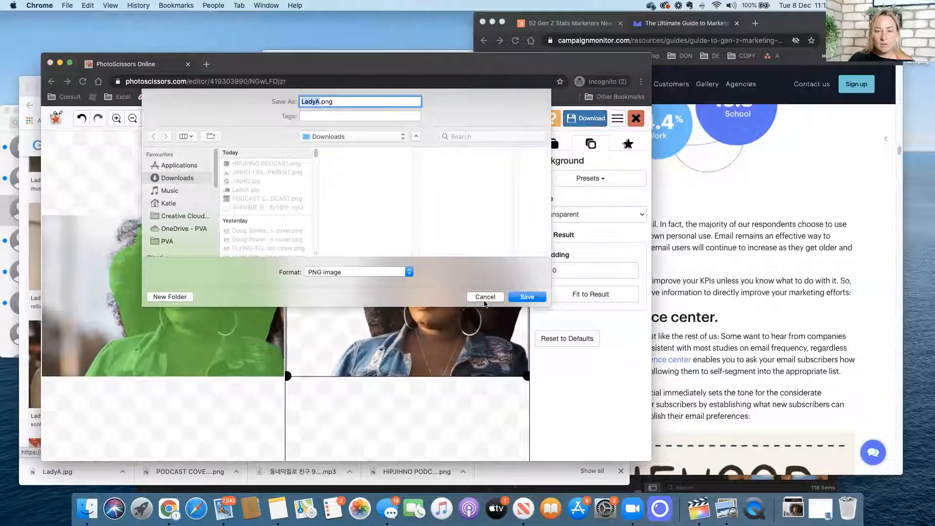
click(484, 298)
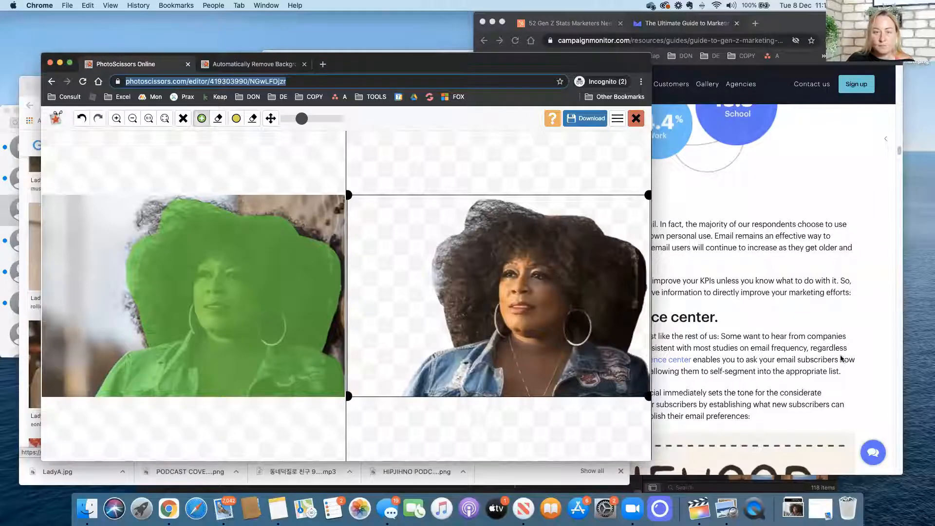
Step: Download the transparent-background cutout as LadyA.png into Downloads
click(586, 119)
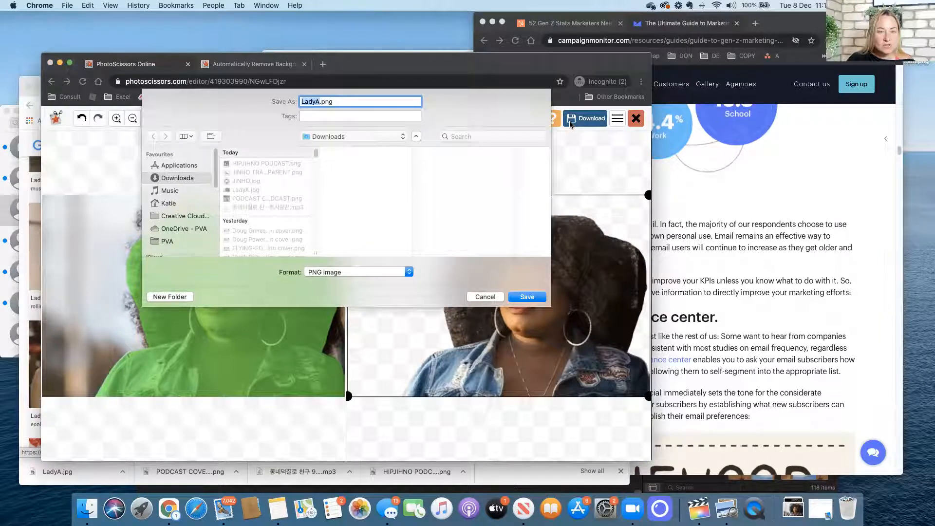
click(522, 296)
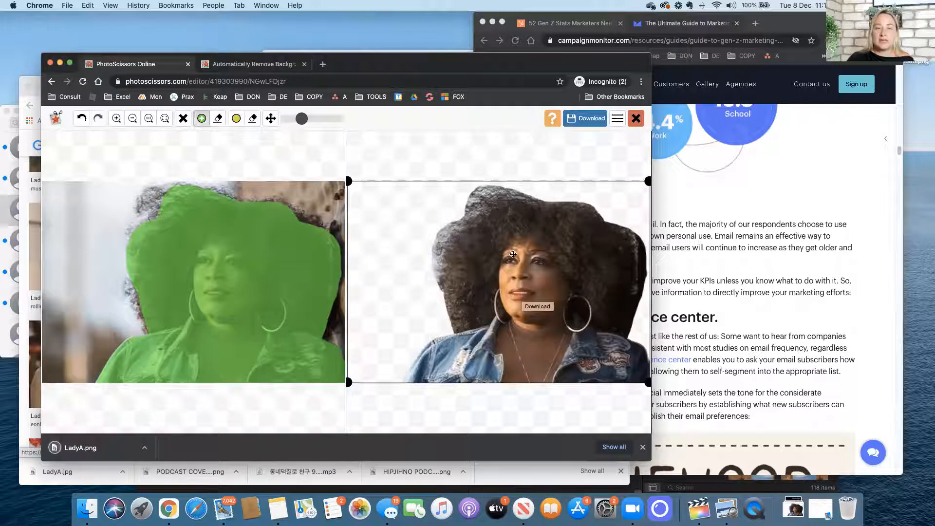
Step: Switch back to Canva, dismiss the saved-design message on the HIPJINO cover, and go to the "Unsolved Crimes" design
drag(400, 66, 494, 254)
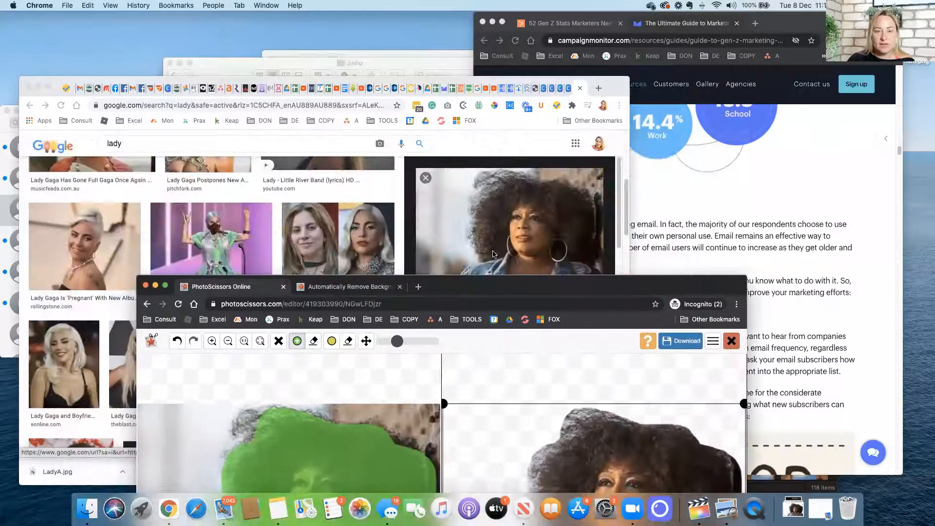
click(565, 91)
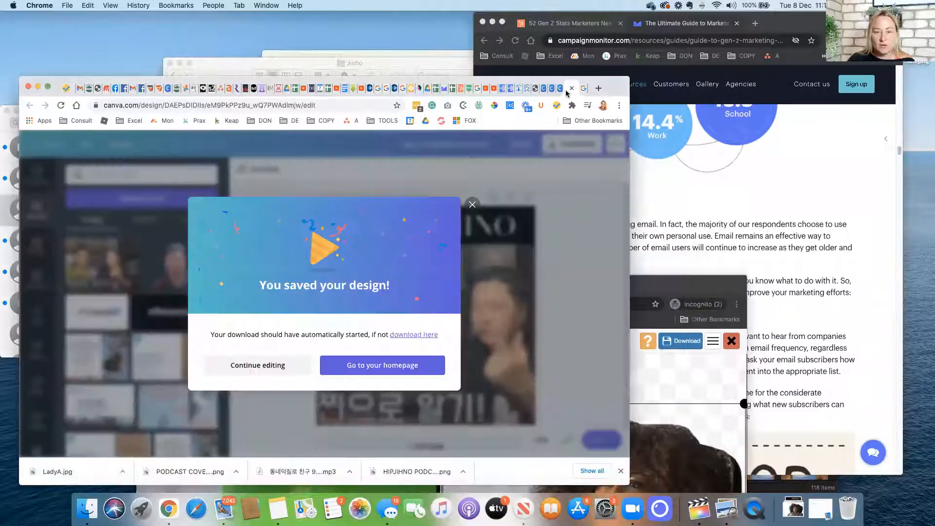
click(472, 203)
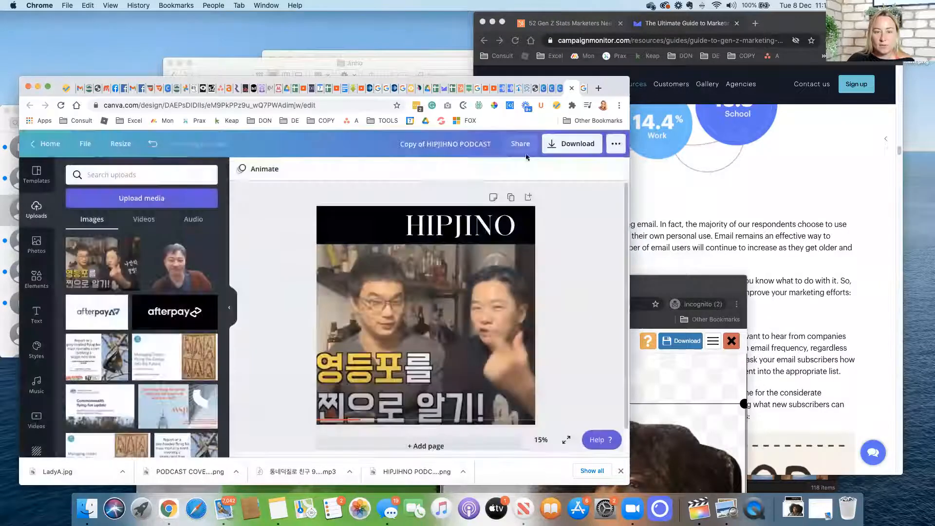
click(558, 89)
click(550, 94)
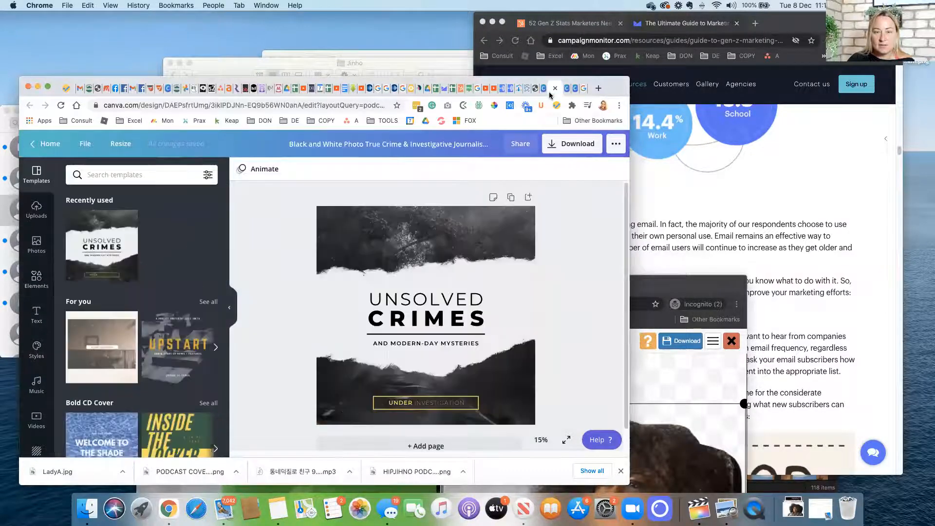
Step: Upload LadyA.png from Downloads to Canva and place the cutout on the cover over the right end of the title
click(36, 209)
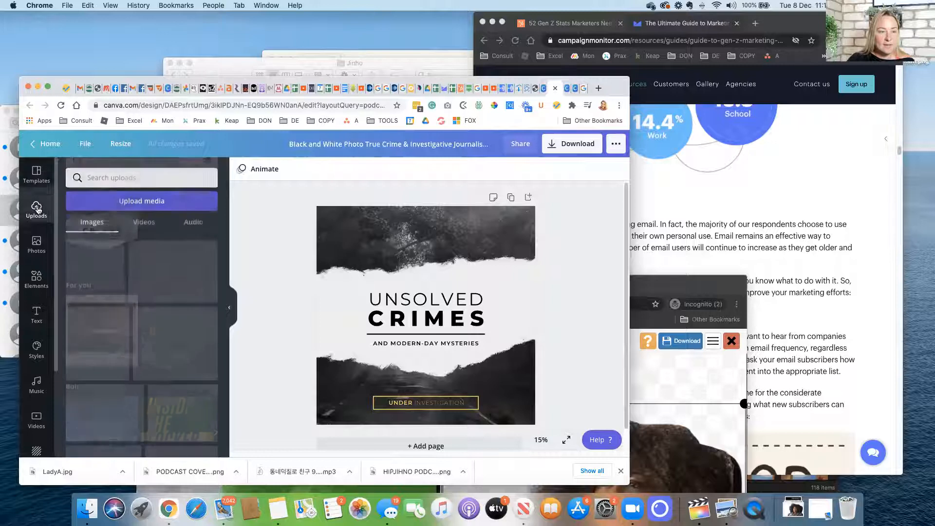
click(135, 202)
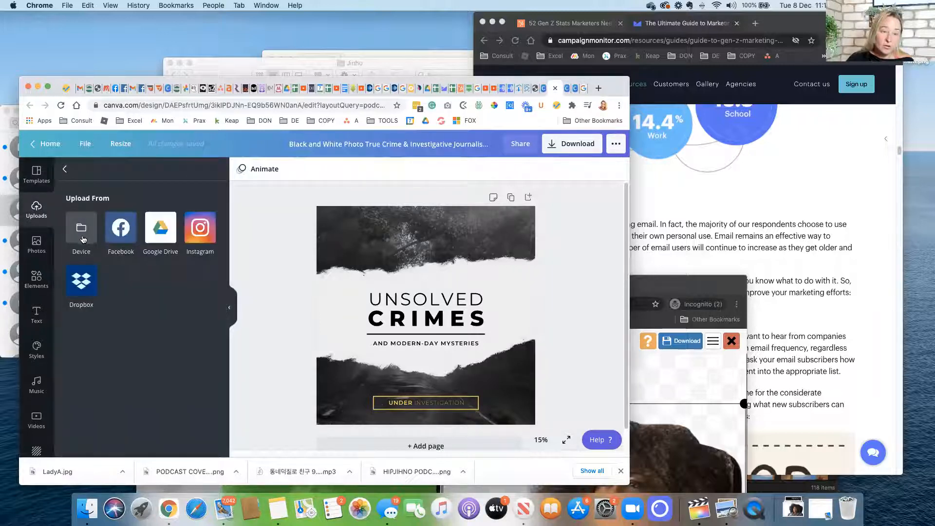
click(81, 238)
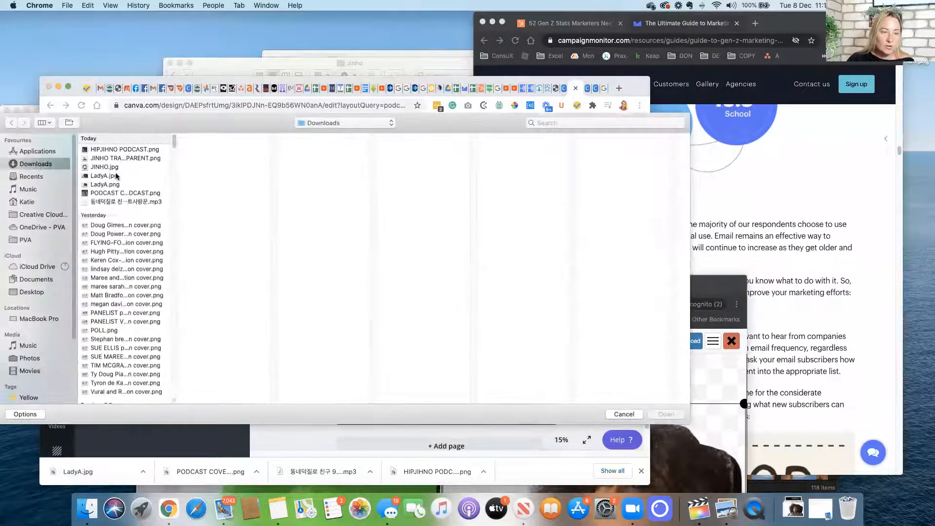
click(121, 184)
click(665, 414)
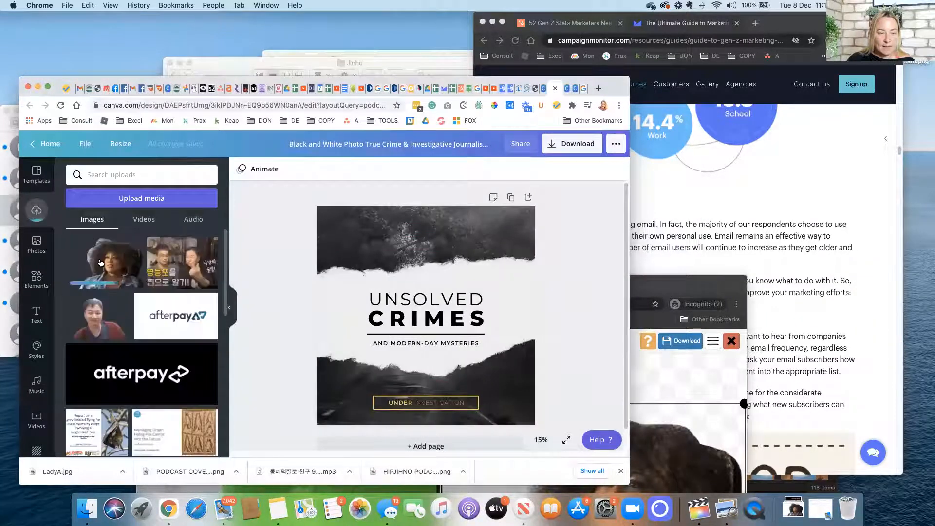
click(98, 260)
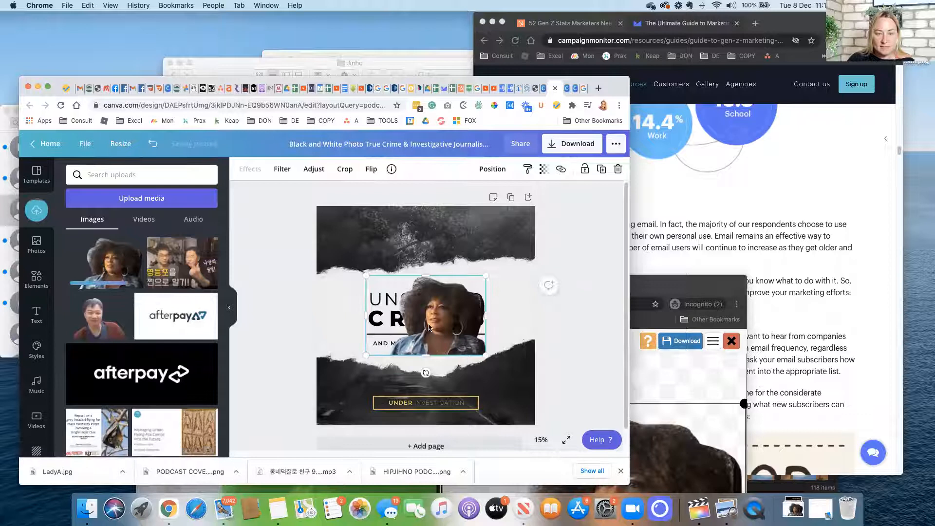
drag(428, 321, 489, 302)
Step: Replace the subtitle "AND MODERN-DAY MYSTERIES" under the title with "THE PODCAST"
click(395, 331)
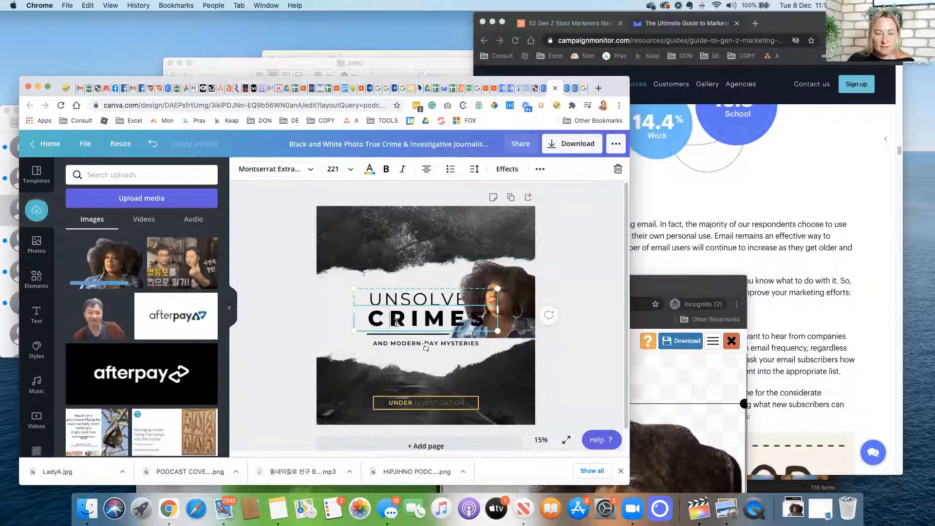
double_click(412, 317)
click(469, 342)
drag(479, 343, 366, 342)
text(THE PO)
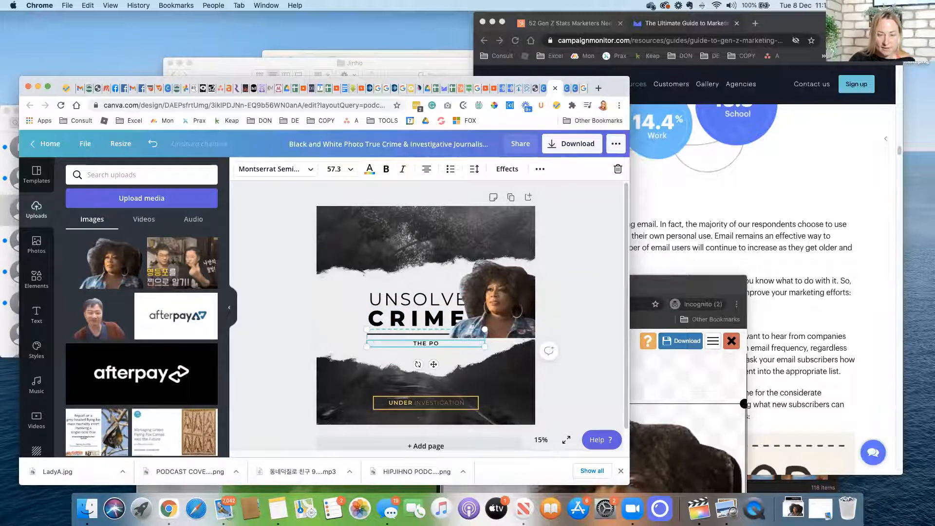
text(DCAST)
Step: Move the title, its divider line and the subtitle toward the cover's left edge, beside the woman's cutout
drag(483, 315, 350, 300)
click(382, 313)
drag(370, 335, 322, 335)
Step: Delete the yellow "UNDER INVESTIGATION" label and its frame near the bottom of the cover
click(413, 404)
double_click(414, 404)
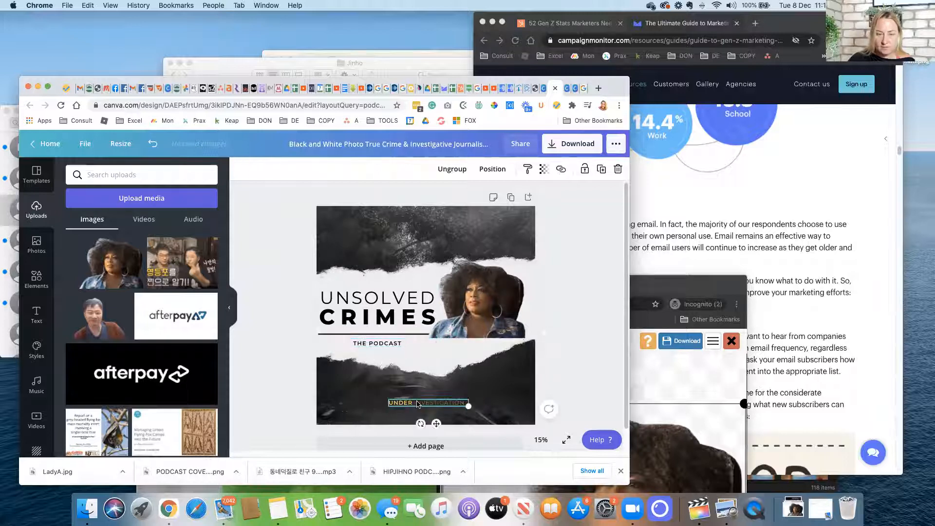
key(Delete)
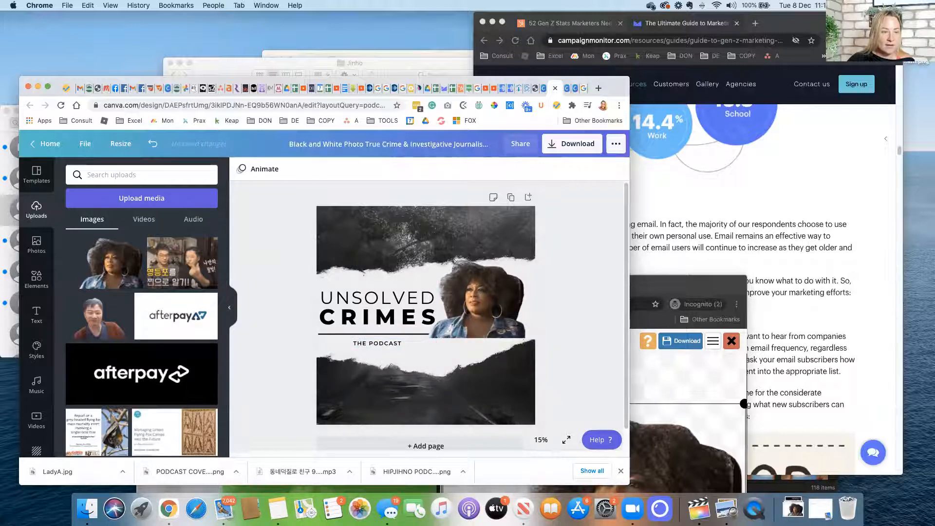
Step: Search the design elements for "podcast" and add the headphone-and-microphone graphic with the PODCAST caption to the cover
click(36, 278)
click(126, 175)
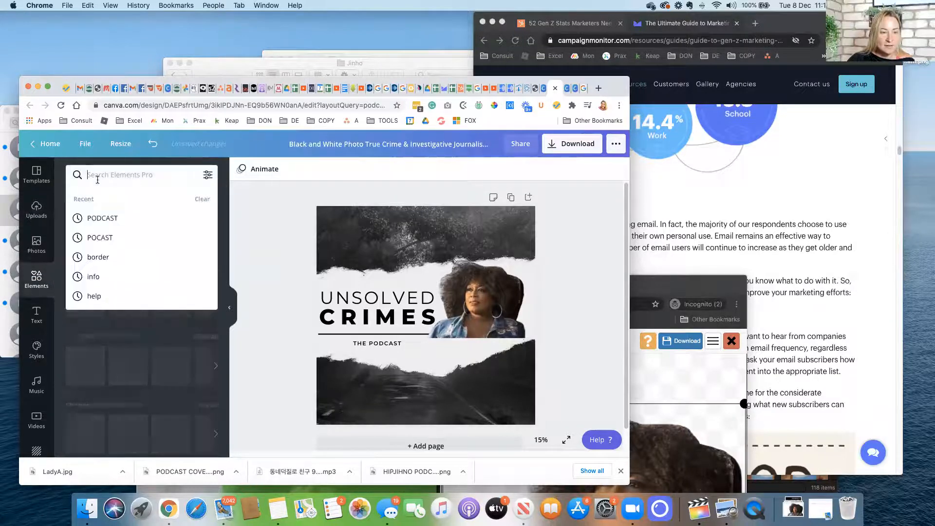
text(podcast)
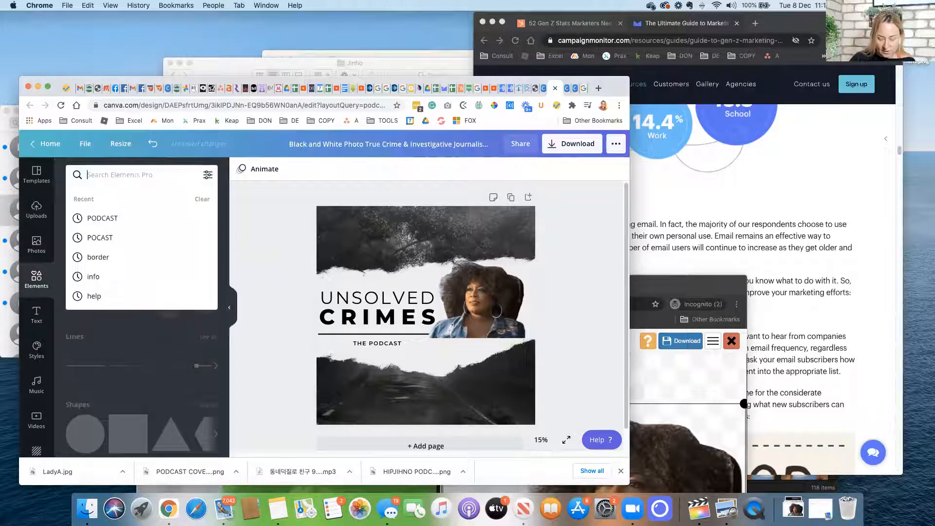
key(Return)
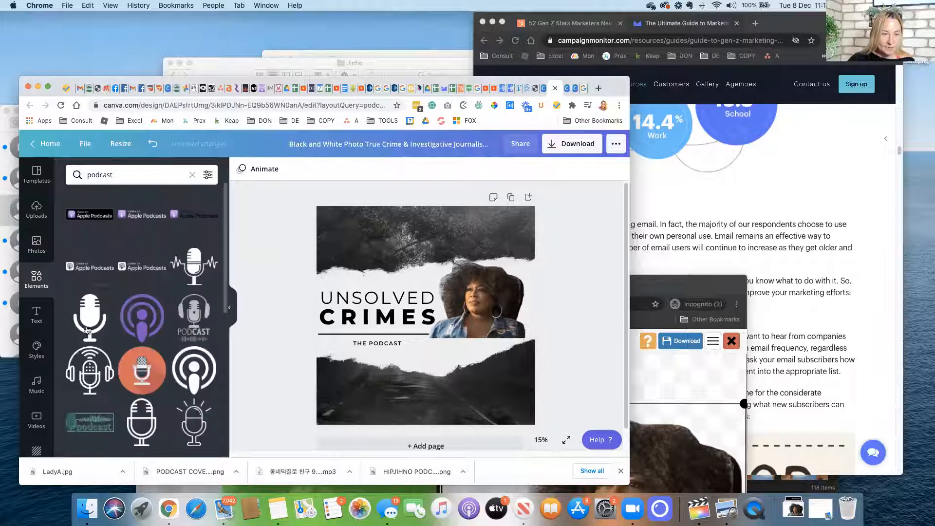
click(189, 317)
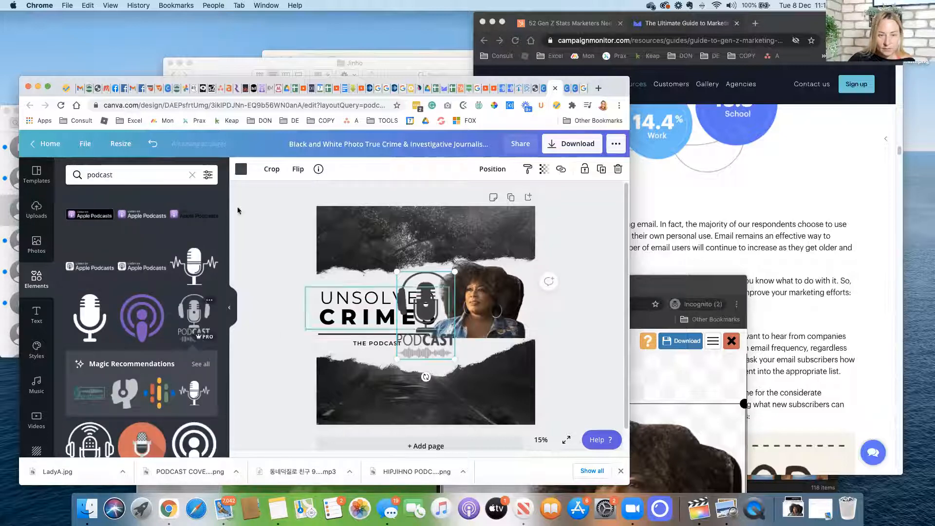
Step: Recolor the podcast microphone graphic white and place it in the cover's lower-right corner
click(242, 171)
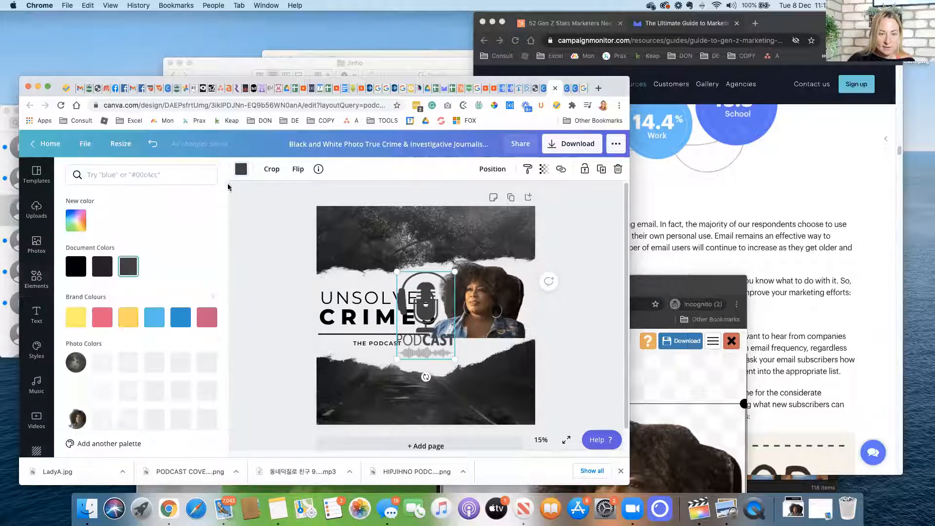
click(129, 400)
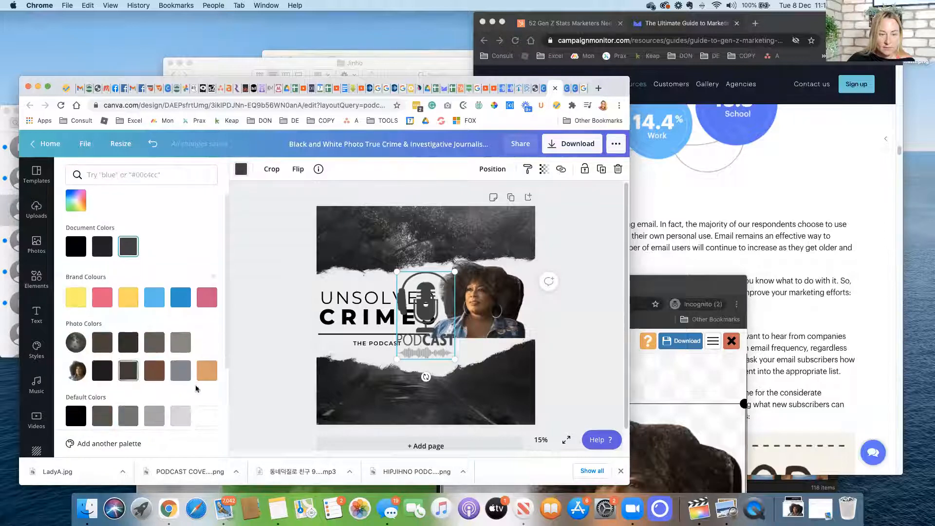
drag(440, 329, 512, 397)
mouse_move(482, 359)
mouse_down()
mouse_move(492, 368)
mouse_move(483, 361)
mouse_up()
Step: Enlarge the woman's cutout and move it against the cover's right edge, above the podcast graphic
click(492, 321)
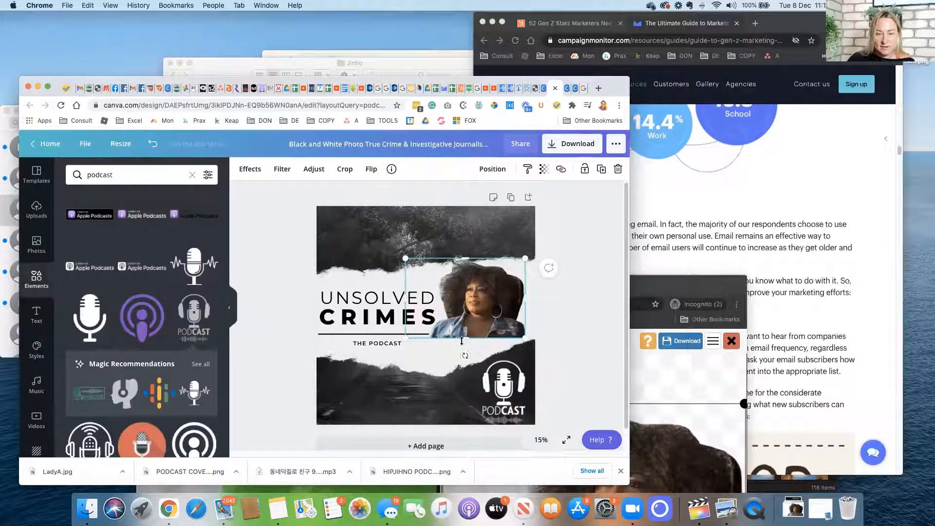
drag(407, 339, 349, 375)
drag(464, 312, 513, 322)
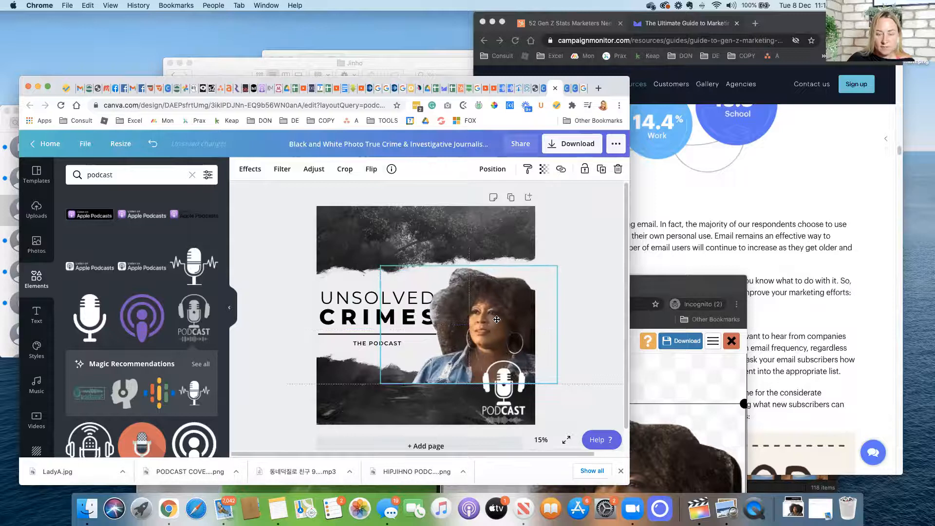
Step: Bring the UNSOLVED CRIMES title forward so it sits in front of the woman's cutout
click(343, 304)
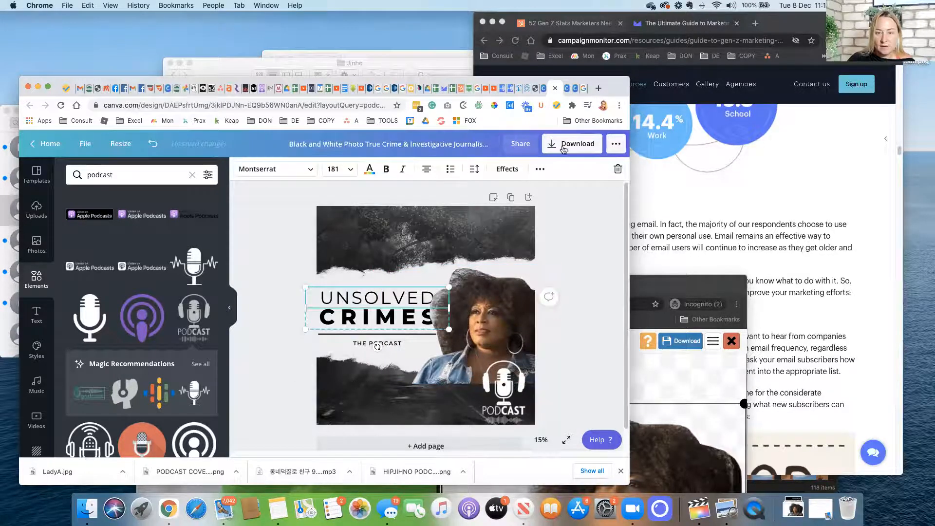
click(539, 170)
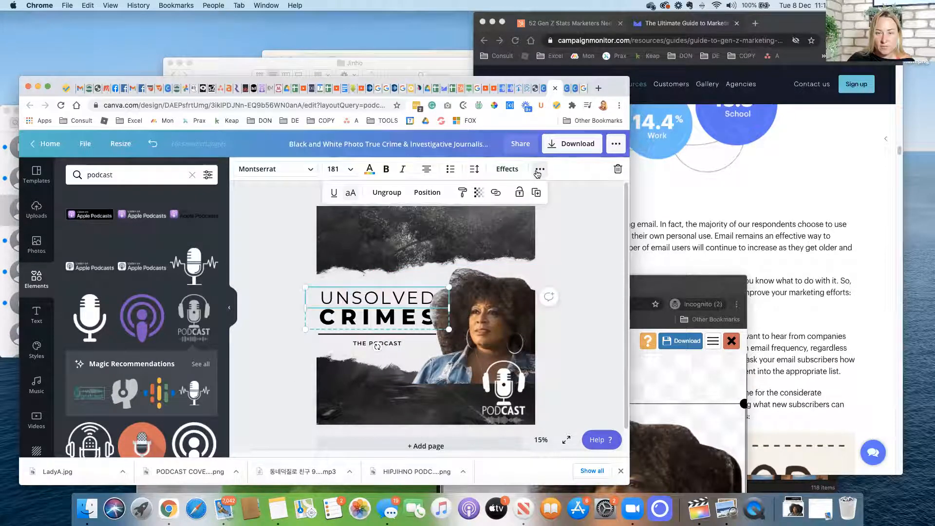
click(429, 193)
click(408, 220)
click(327, 220)
click(326, 220)
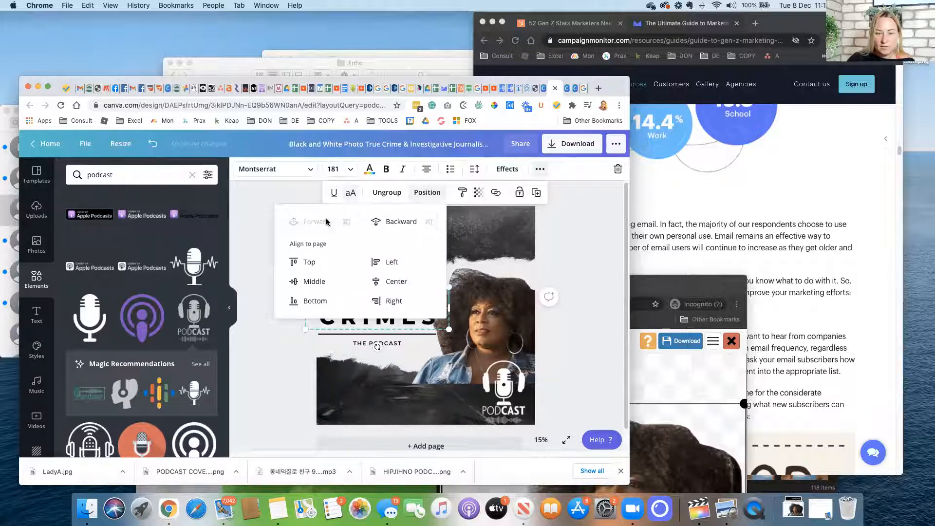
click(569, 243)
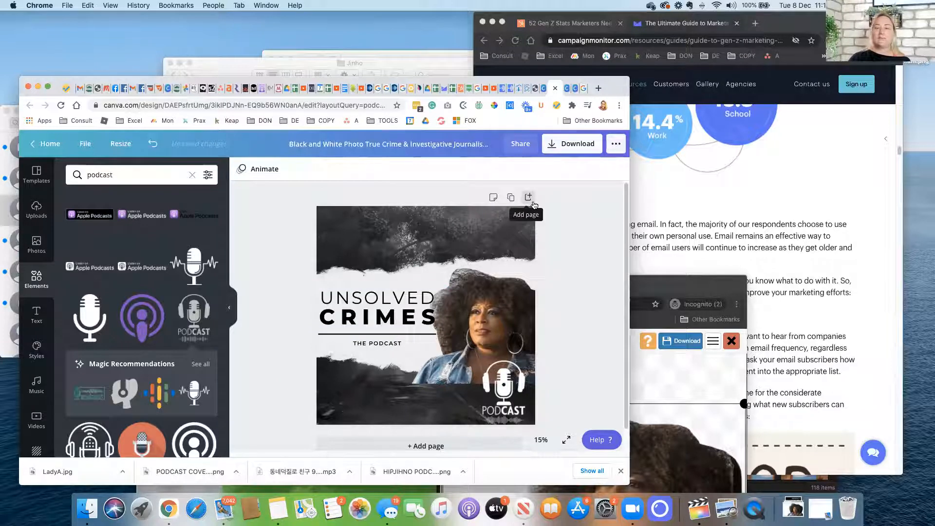
Step: Rename the cover design as "example podcast"
click(434, 144)
text(examle p)
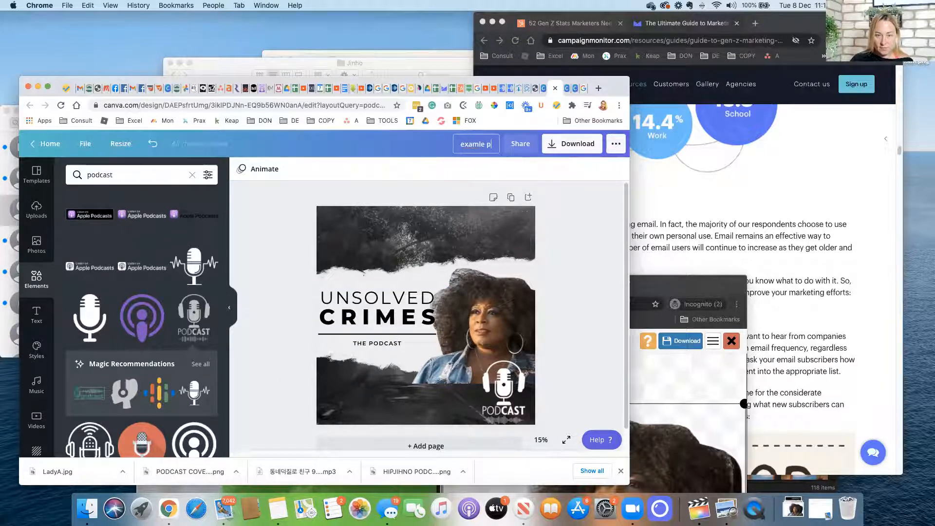
text(od cast)
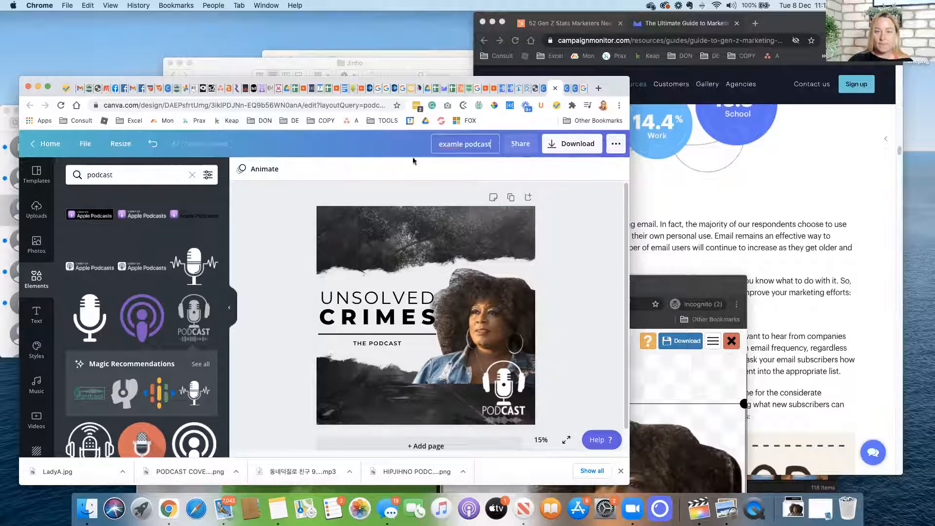
click(584, 143)
click(464, 144)
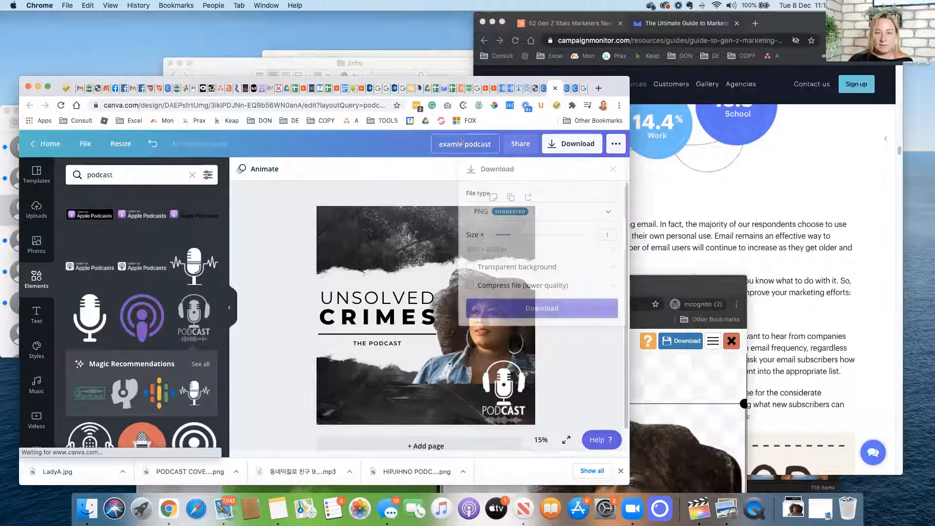
key(BackSpace)
key(BackSpace)
key(BackSpace)
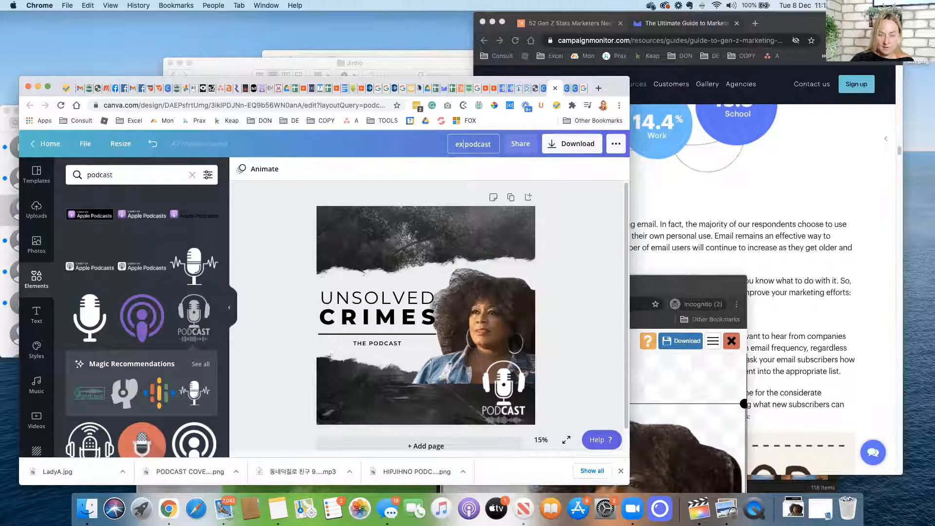
text(mple)
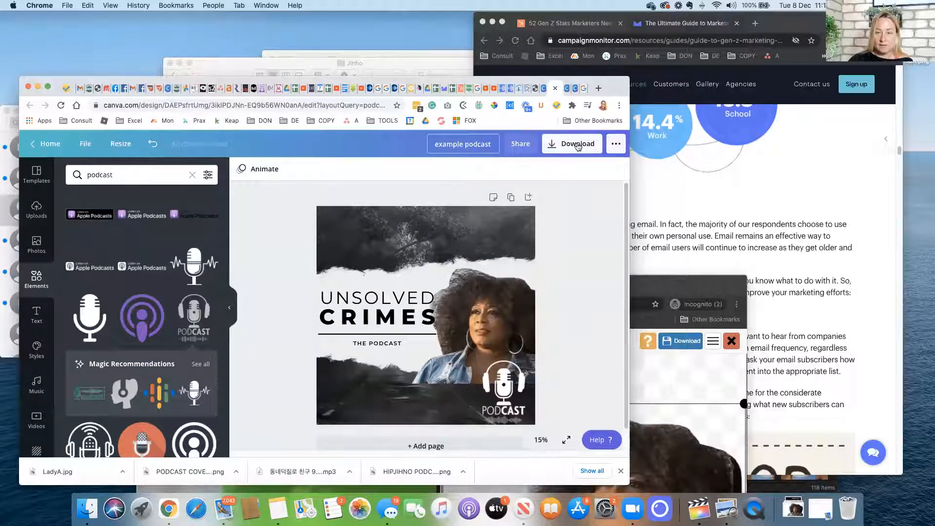
Step: Download the cover as a PNG and save it as example podcast.png in Downloads
click(577, 145)
click(537, 309)
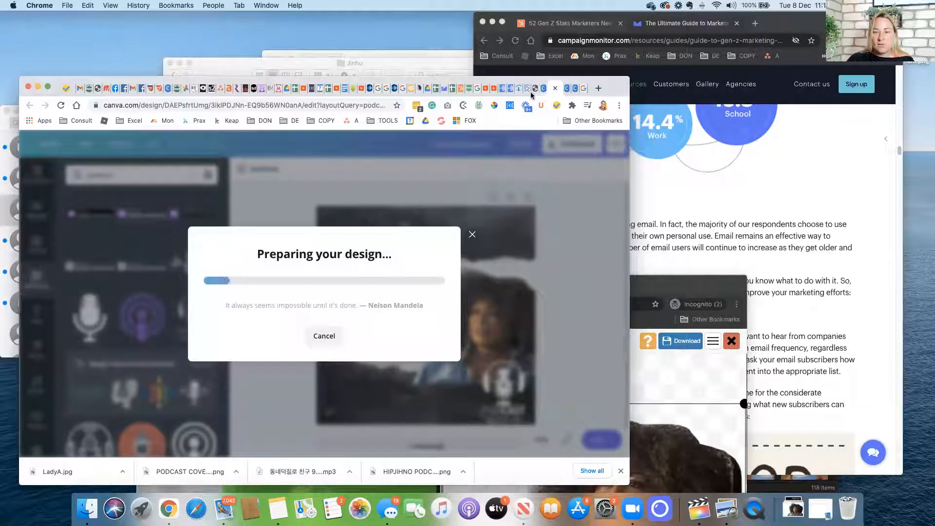
click(512, 89)
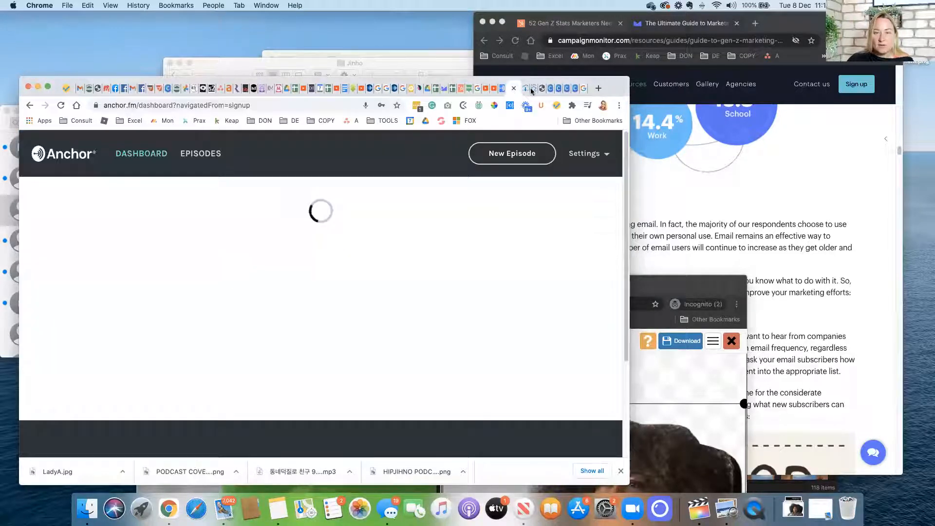
click(551, 88)
click(559, 90)
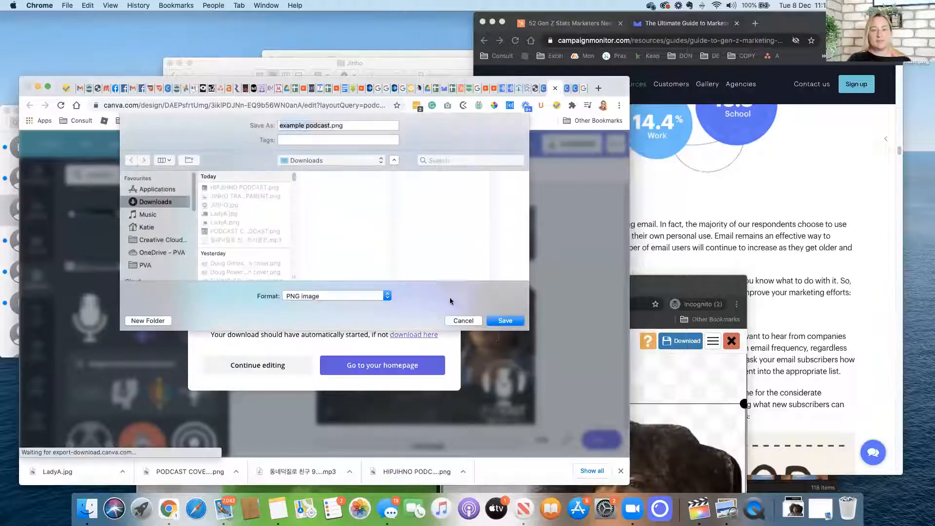
key(Return)
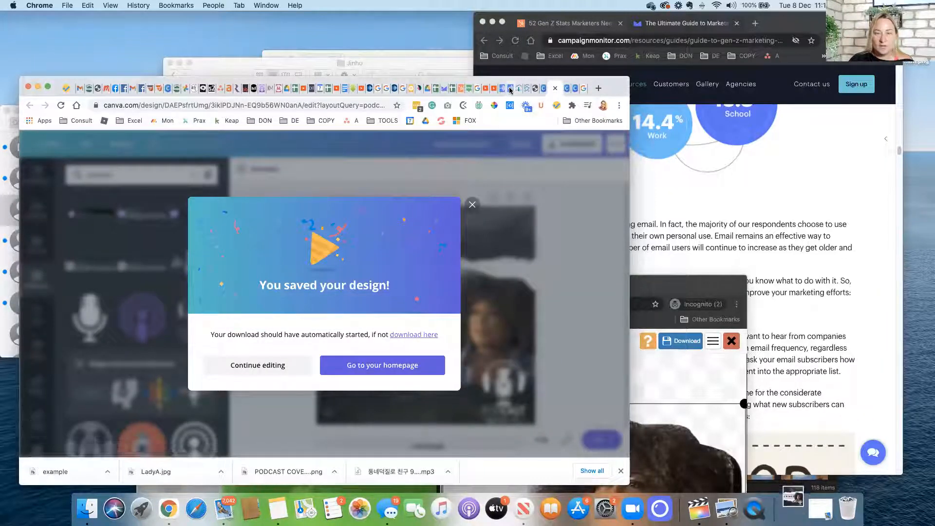
Step: Switch to Anchor, reload the dashboard and open the podcast setup form
click(513, 88)
click(60, 105)
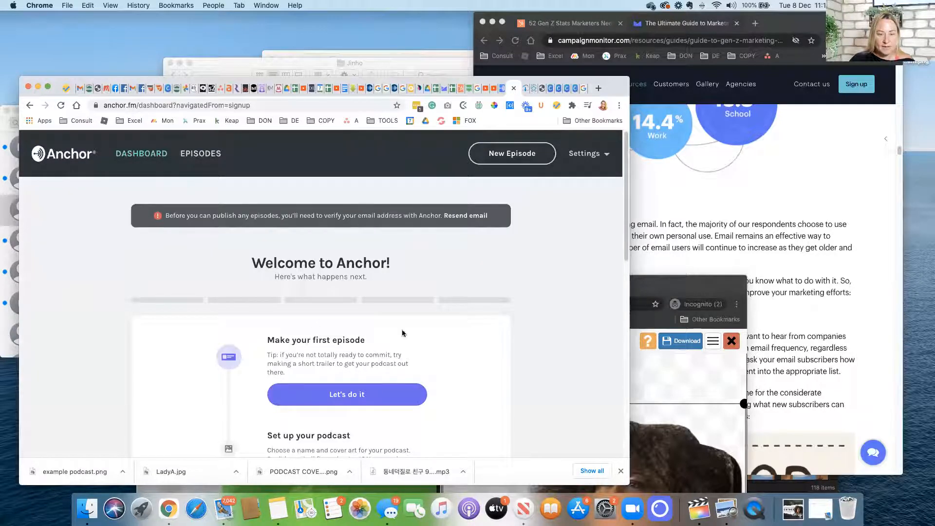
scroll(425, 376, down, 4)
click(322, 305)
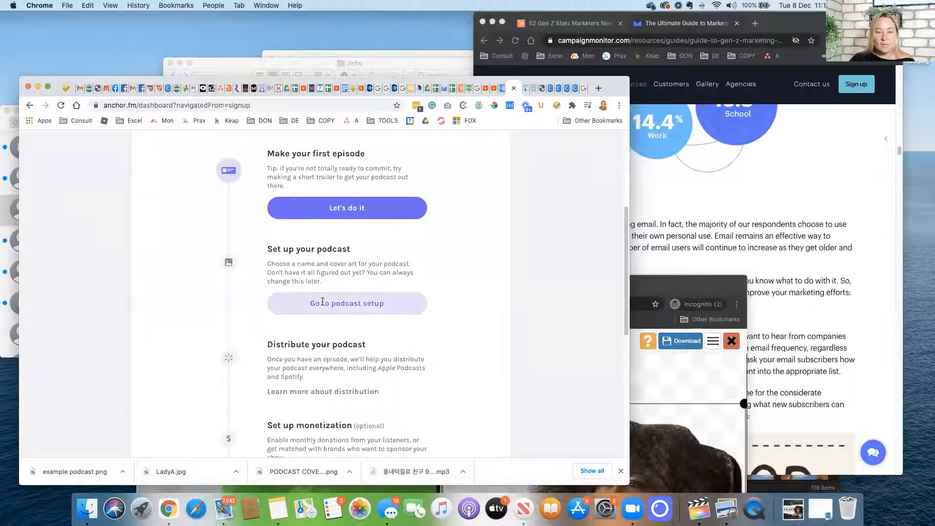
Step: Enter "Unsolved Crimes" as the podcast name
click(251, 244)
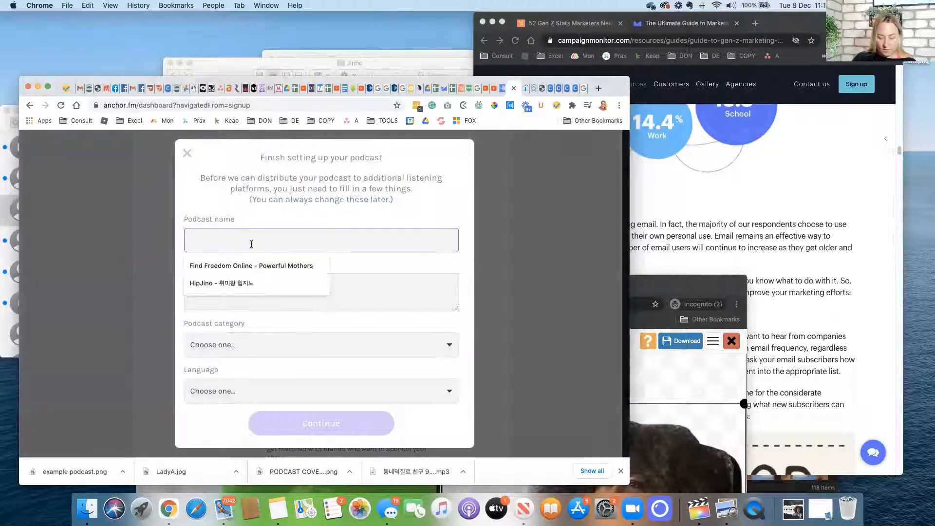
text(Unsolve)
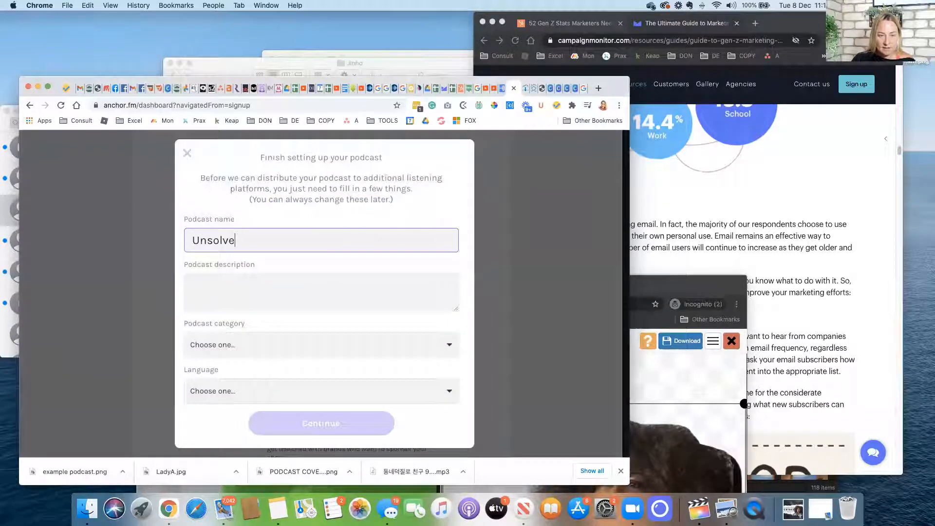
text(d Crimes)
Step: Fill in the podcast description with "Unsolved Crimes in Australia", reusing the podcast name's text
click(280, 282)
text(Sdf)
key(BackSpace)
key(BackSpace)
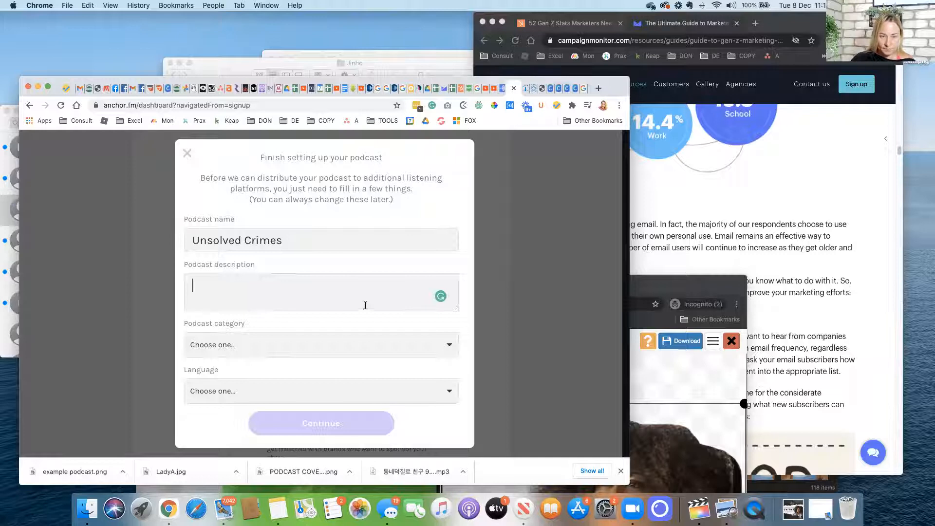
drag(292, 240, 156, 230)
key(super+c)
click(247, 293)
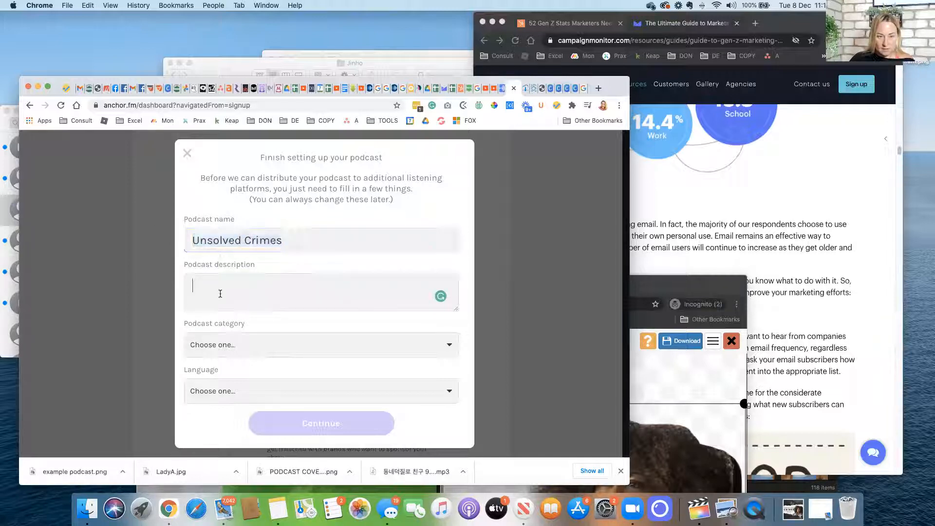
key(super+v)
text(in Aus)
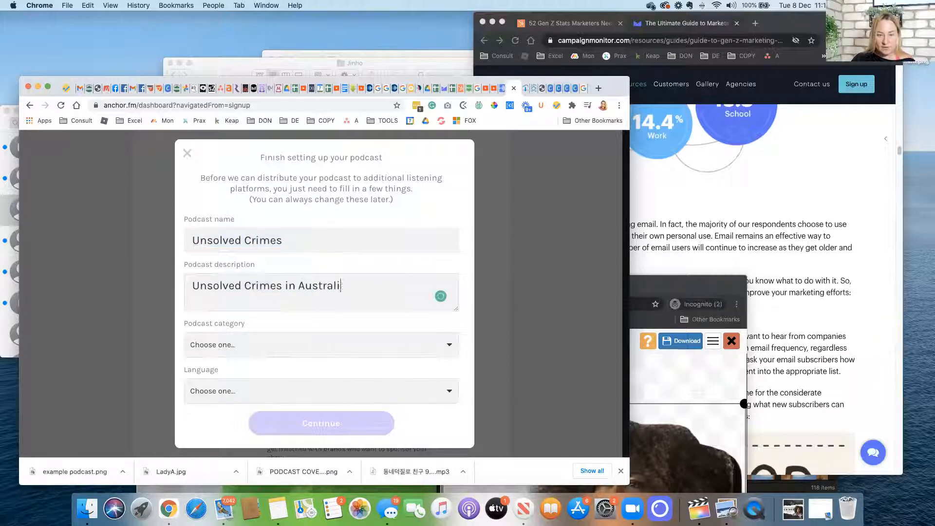
Step: Set the podcast category to Drama
click(316, 351)
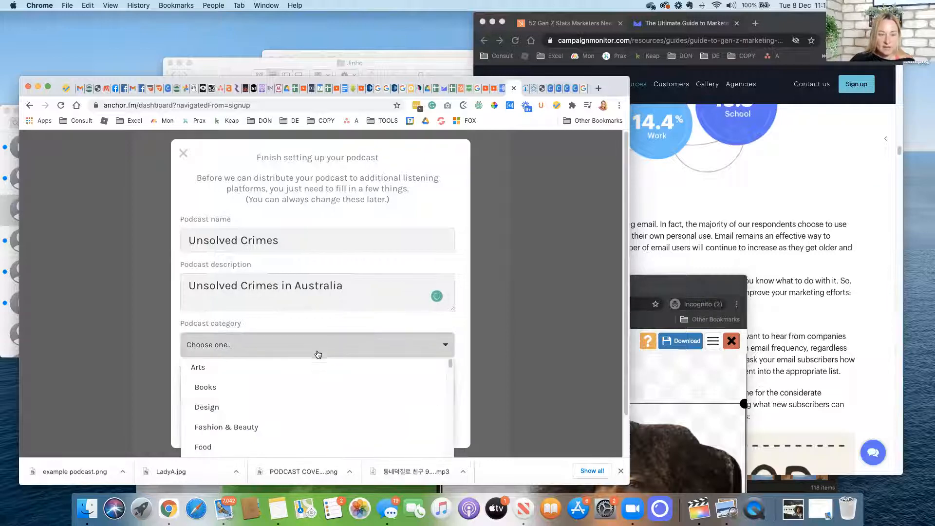
scroll(312, 410, down, 3)
scroll(312, 410, down, 3)
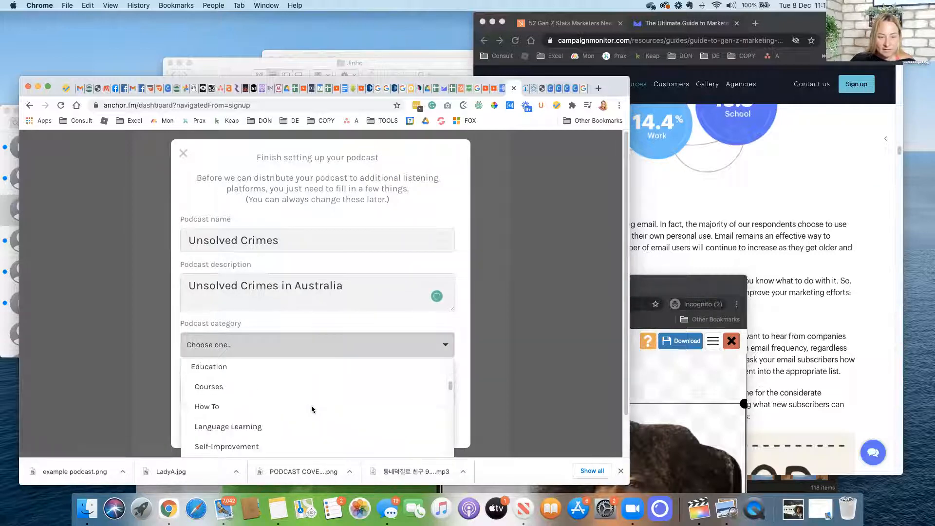
scroll(312, 410, down, 3)
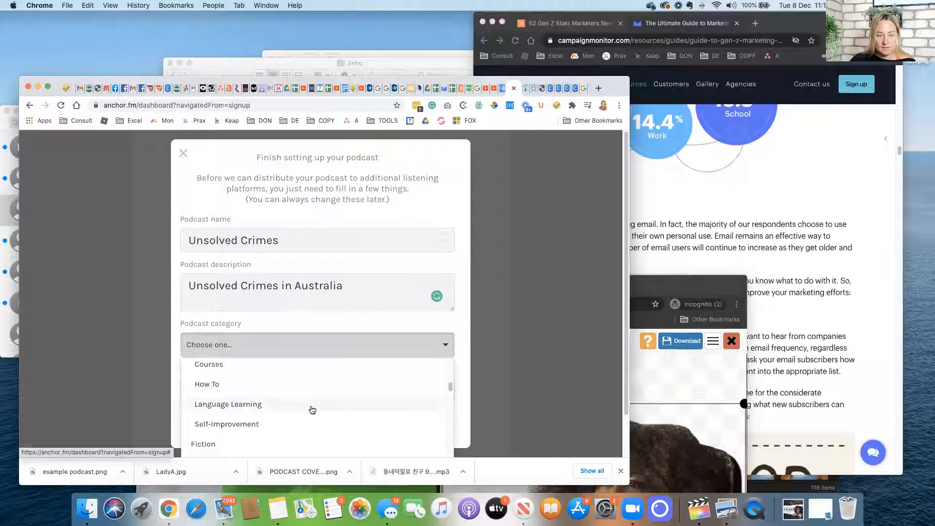
scroll(312, 410, down, 2)
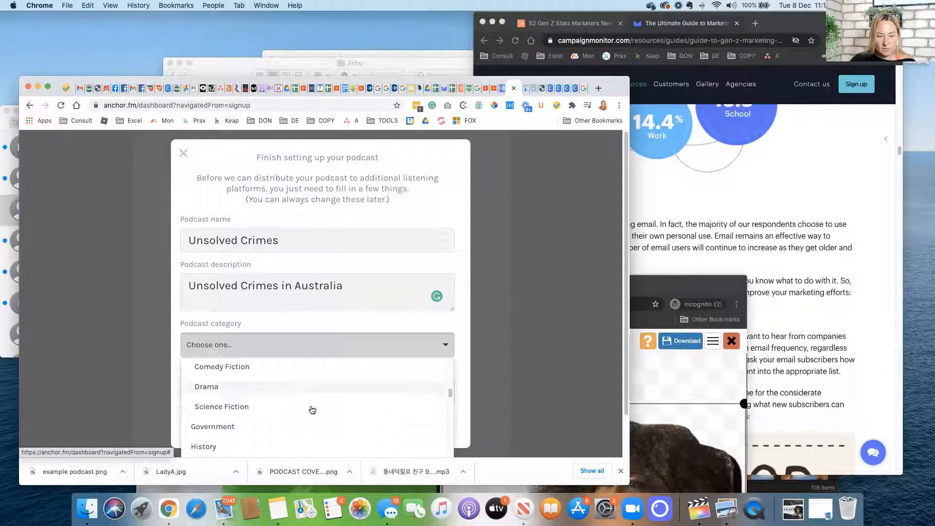
scroll(312, 408, up, 3)
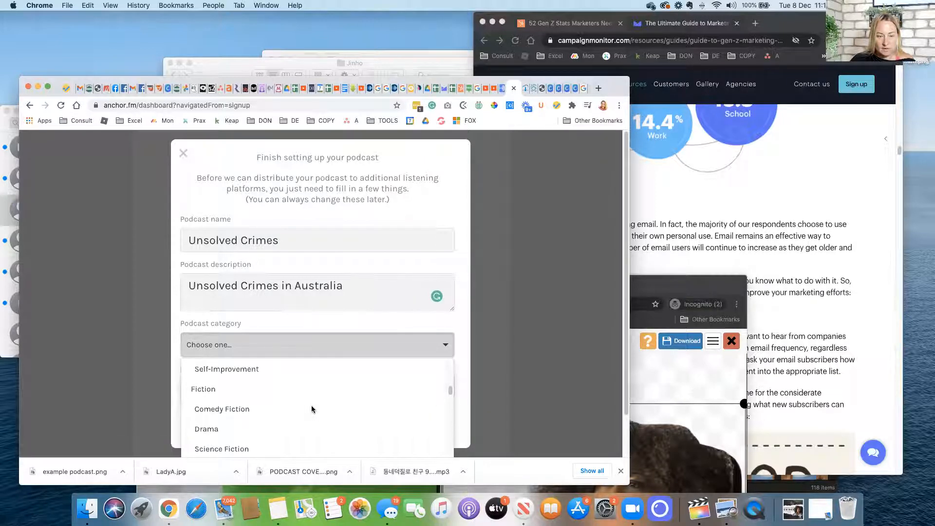
scroll(312, 405, down, 2)
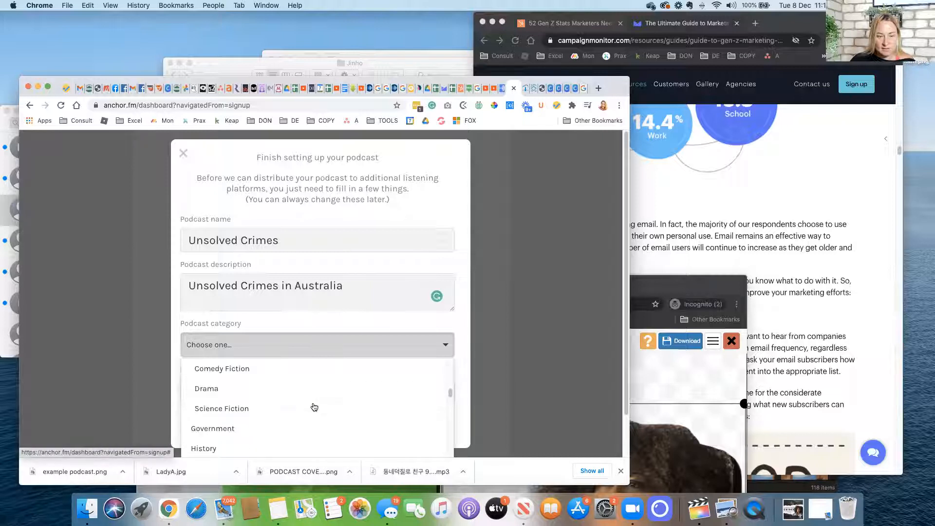
click(313, 392)
Step: Set the podcast language to English and continue to the cover art selection
click(332, 388)
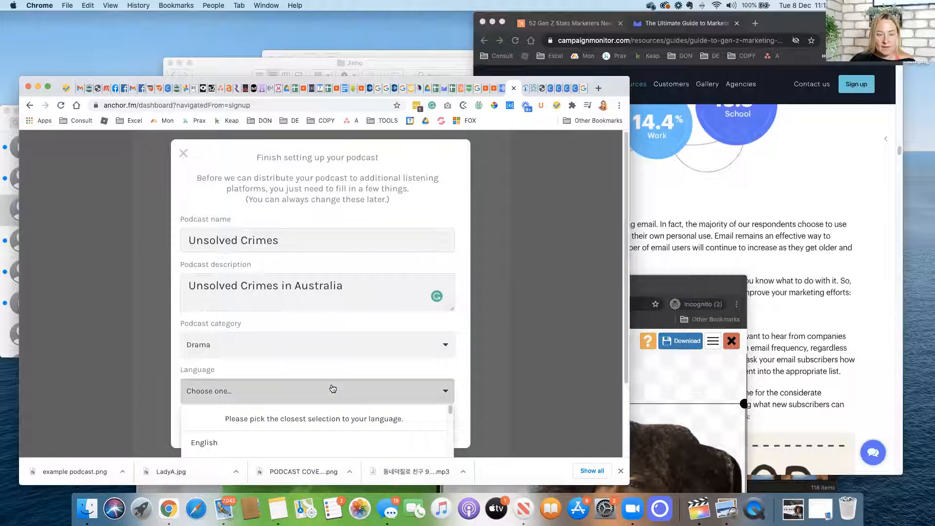
click(309, 423)
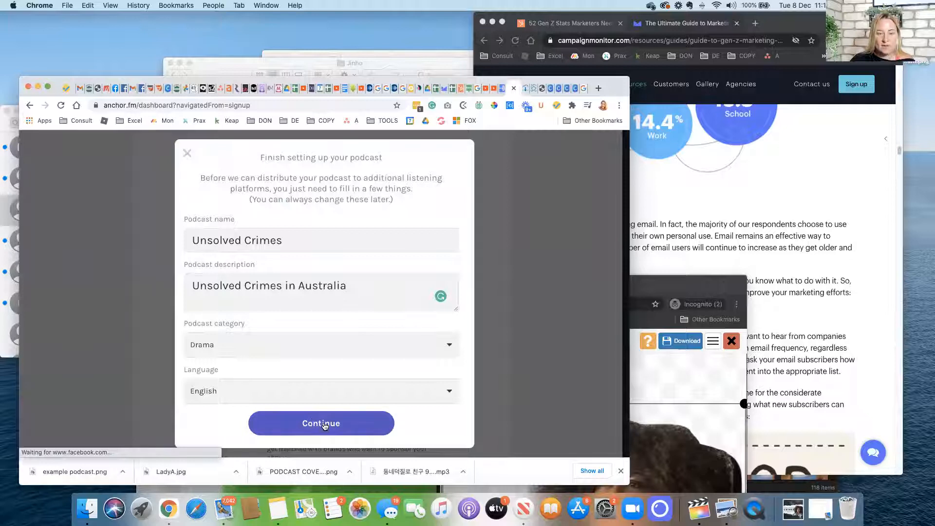
click(325, 424)
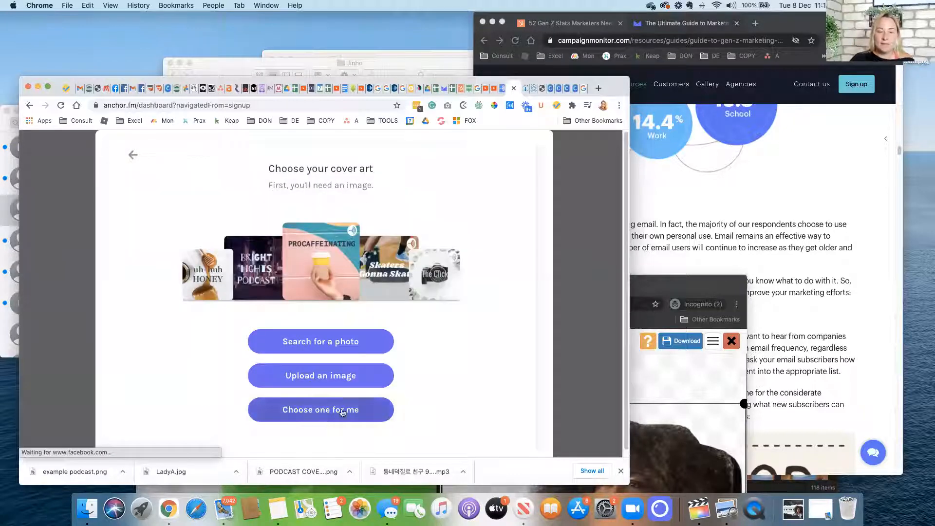
Step: Upload example podcast.png from Downloads as the cover art and accept its crop as is
click(303, 380)
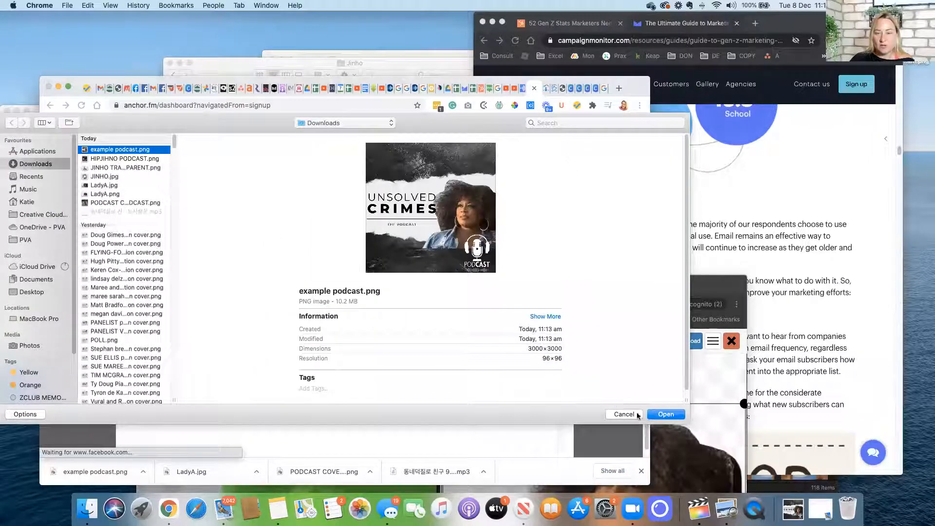
click(659, 414)
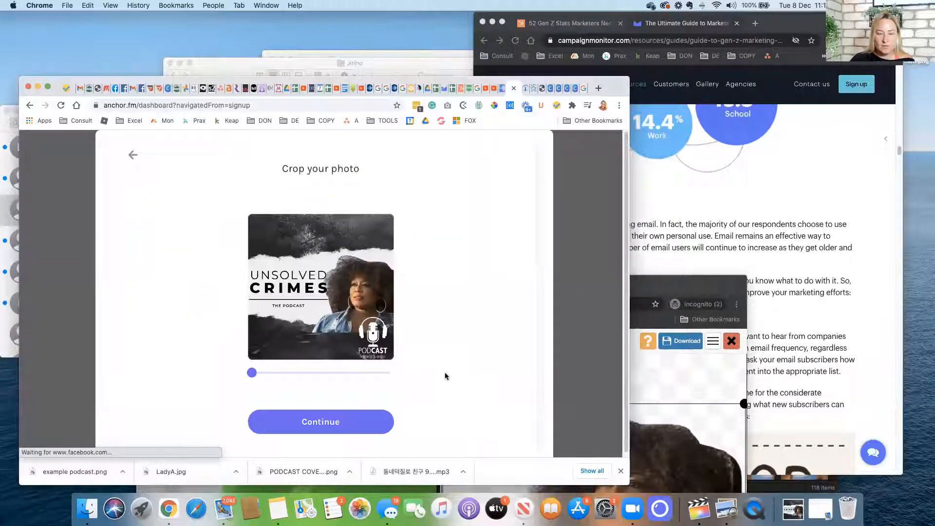
click(317, 425)
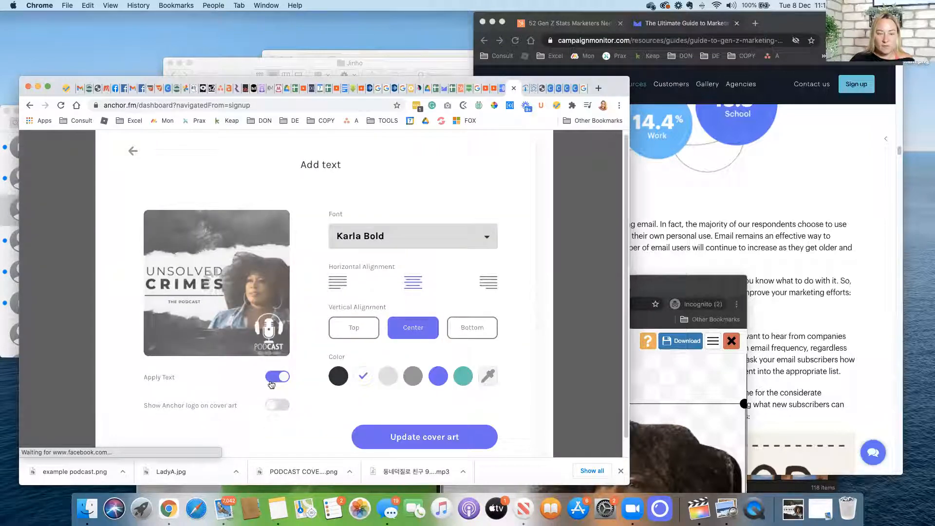
Step: Turn off the text overlay on the cover art and save the updated cover
click(274, 378)
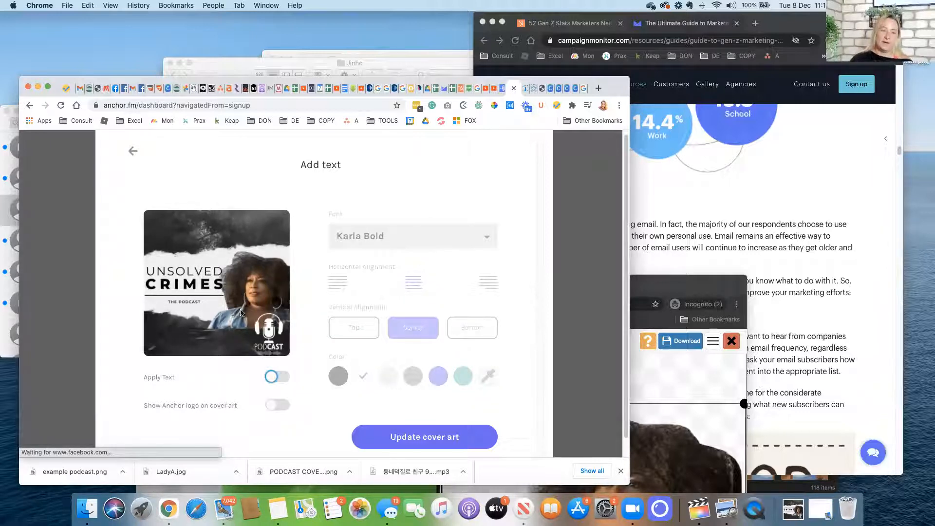
click(432, 437)
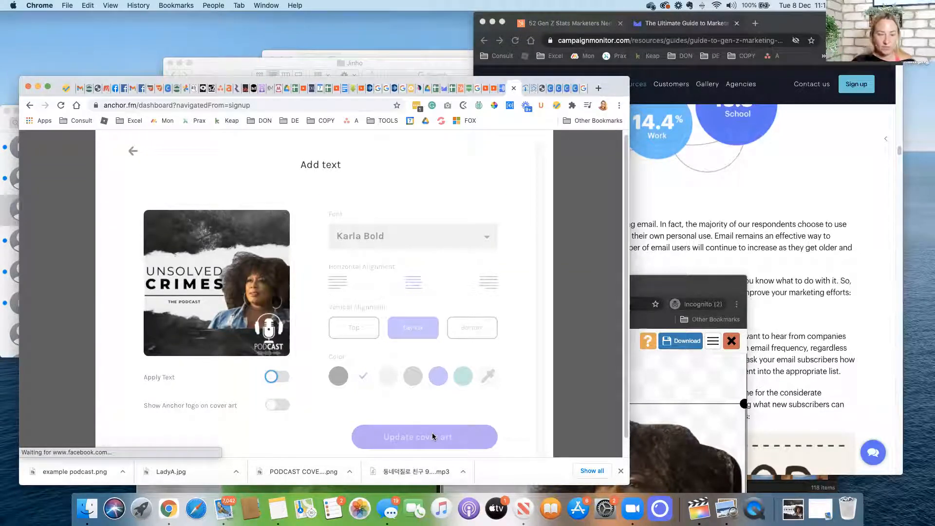
Step: Choose to handle podcast distribution yourself and start creating the first episode
scroll(299, 342, down, 1)
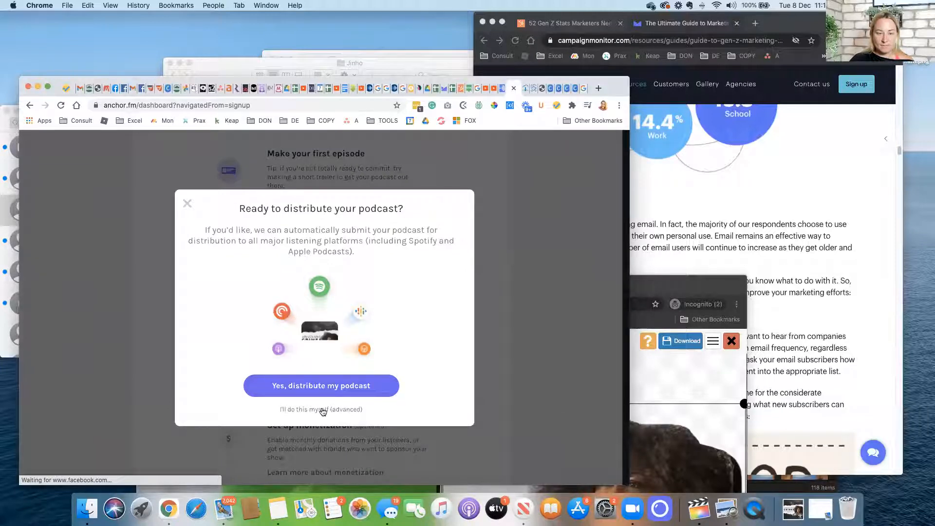
click(323, 409)
scroll(355, 305, down, 1)
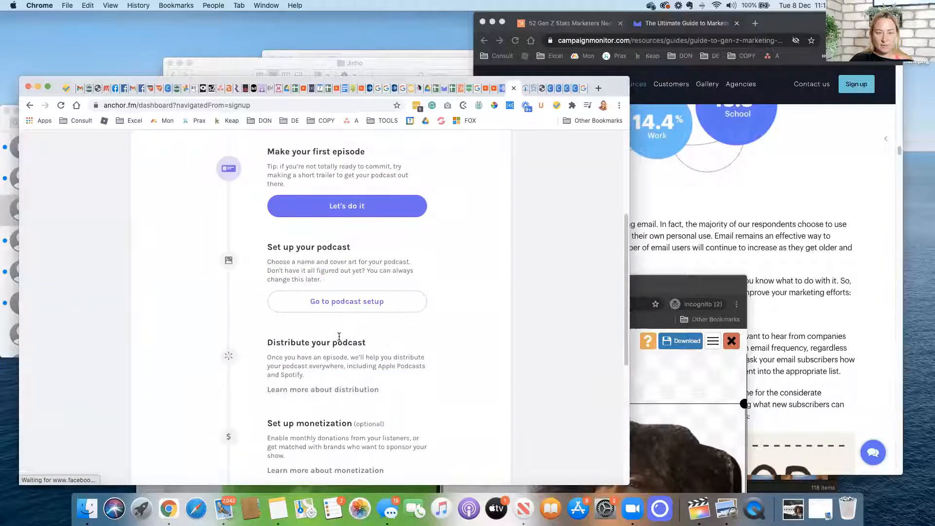
scroll(338, 335, down, 5)
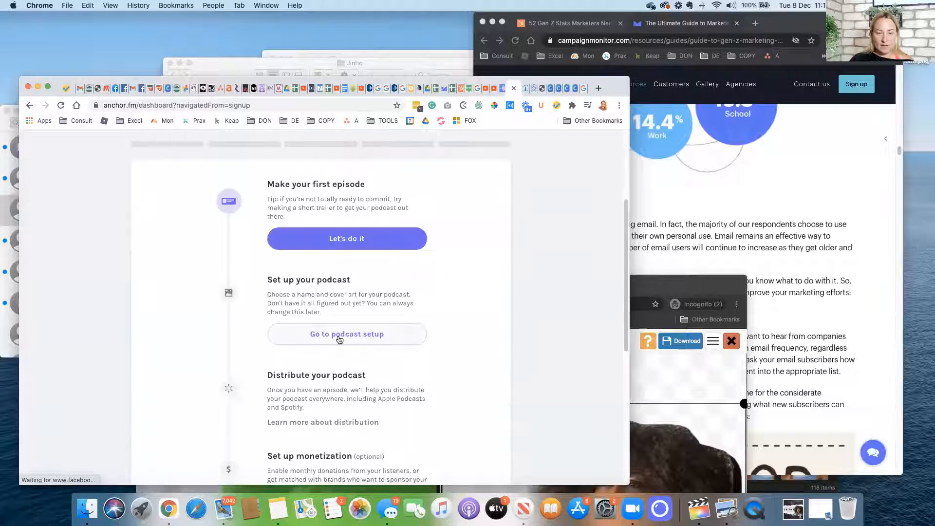
click(334, 236)
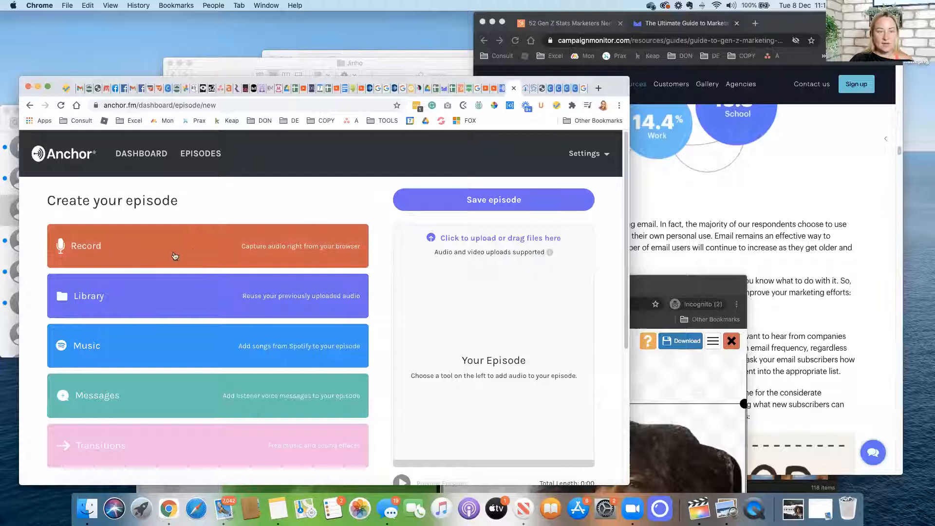
Step: Record an audio clip about 5 seconds long with the default microphone and add it to the episode
click(175, 255)
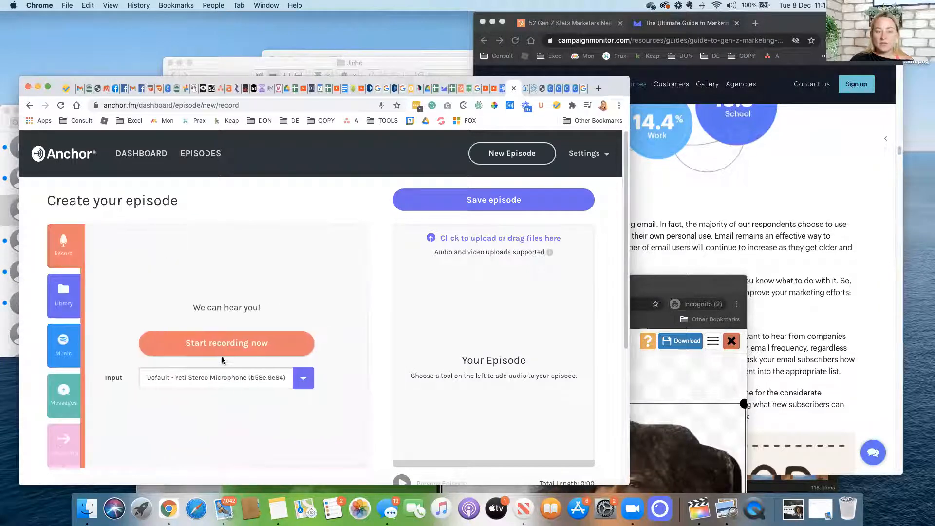
click(216, 343)
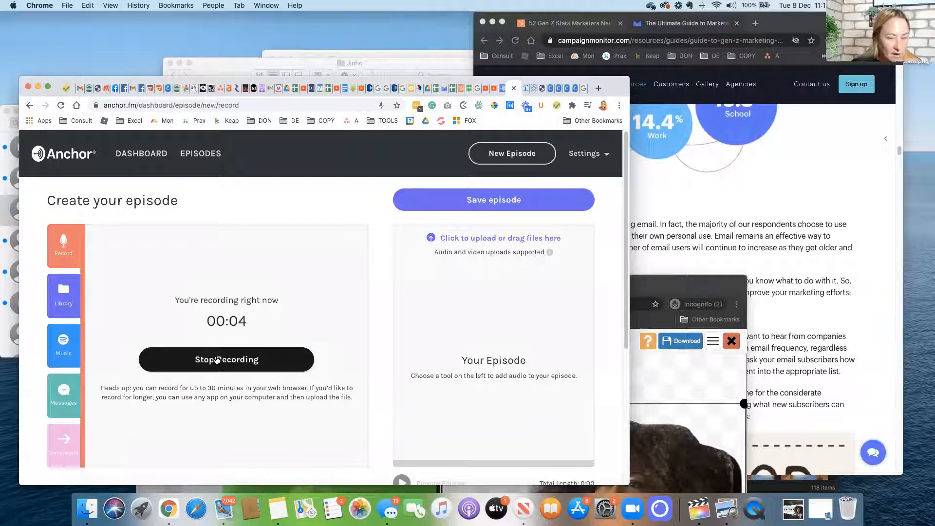
click(217, 360)
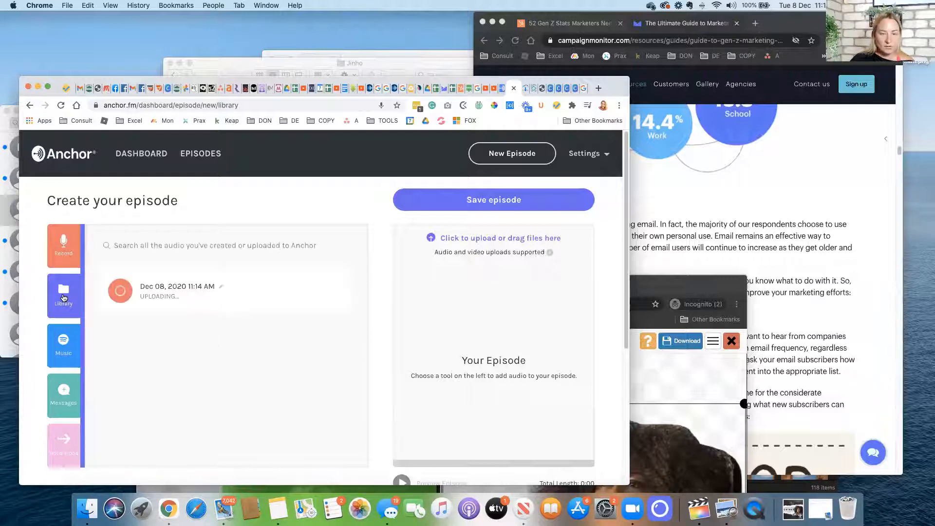
drag(177, 279, 416, 279)
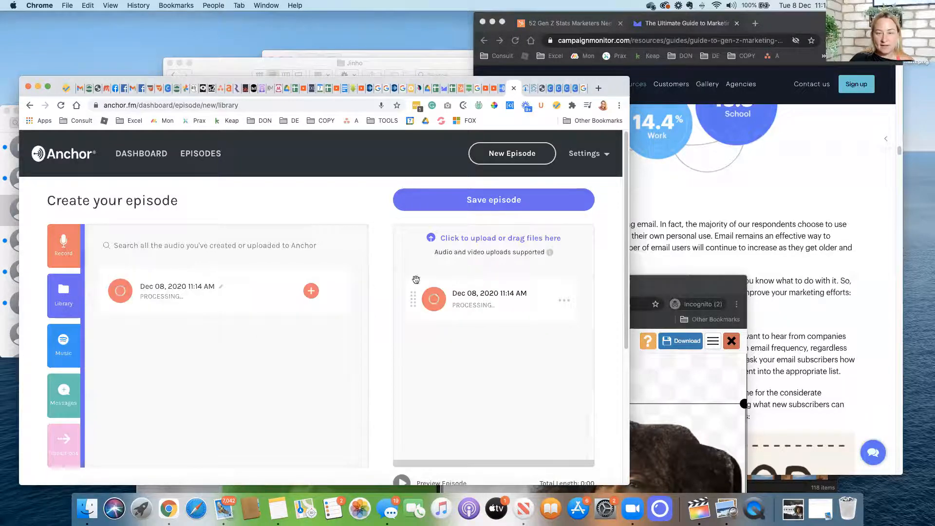
Step: Look over the episode builder's audio library and recording section, checking the newly recorded clip
click(59, 294)
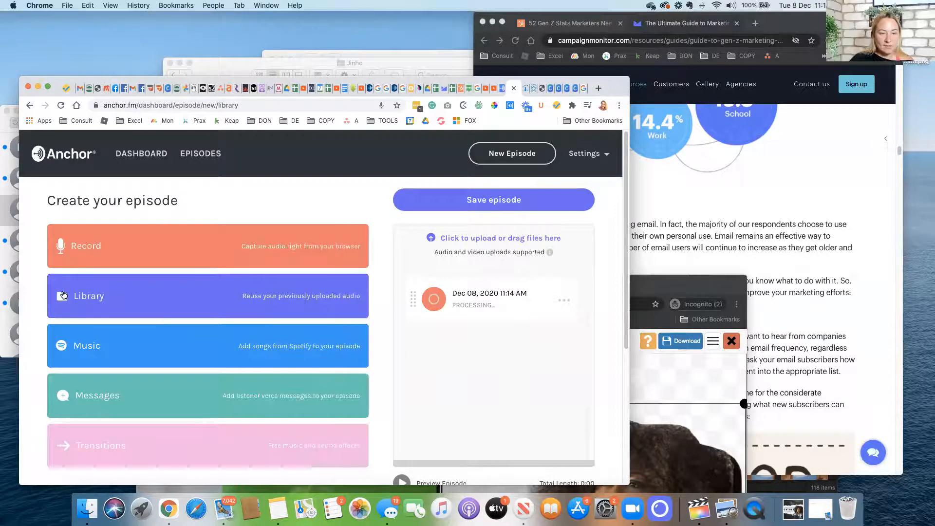
click(92, 298)
scroll(236, 372, down, 5)
scroll(237, 372, up, 5)
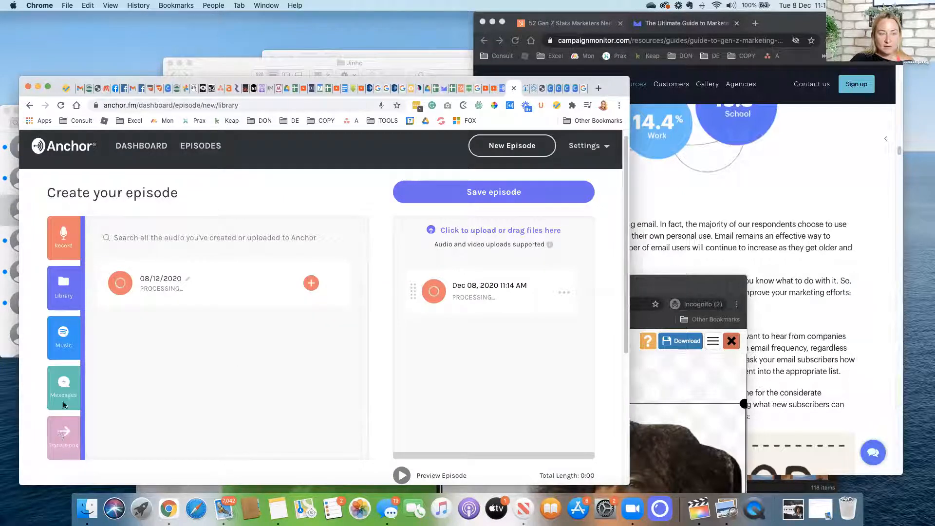
click(68, 225)
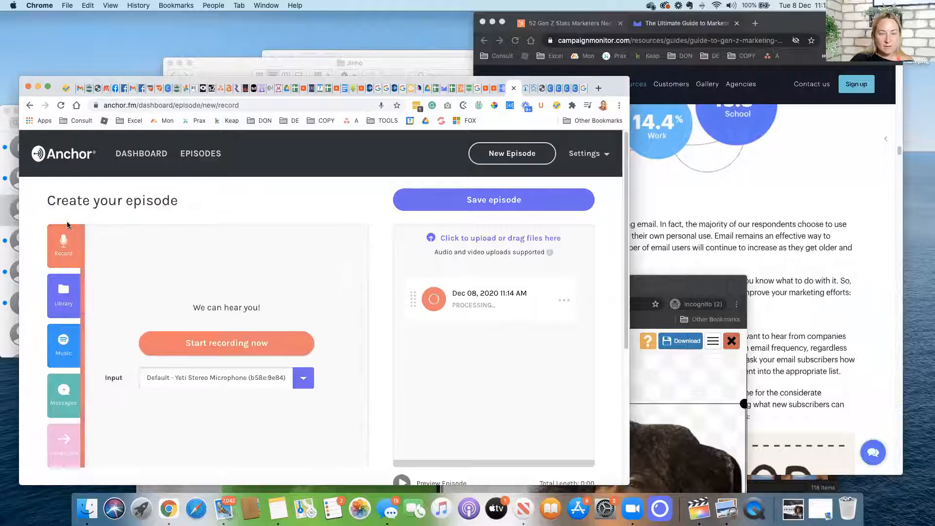
click(63, 311)
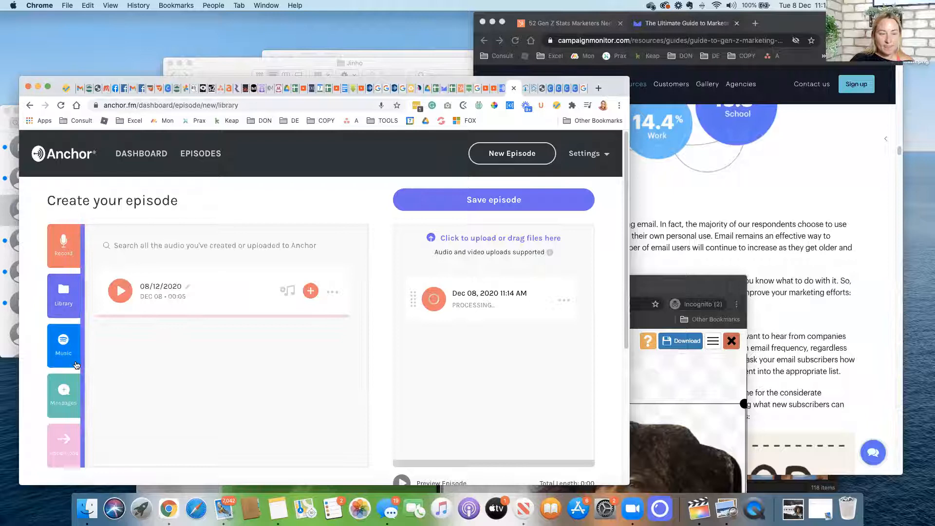
scroll(136, 363, down, 5)
scroll(135, 364, up, 2)
scroll(135, 364, up, 3)
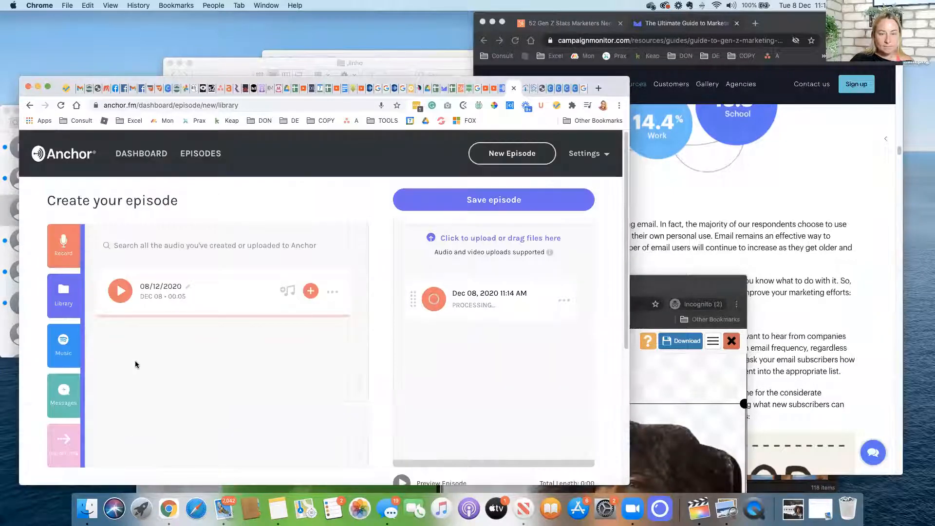
Step: Upload the Korean-titled MP3 from Downloads into the episode
click(486, 239)
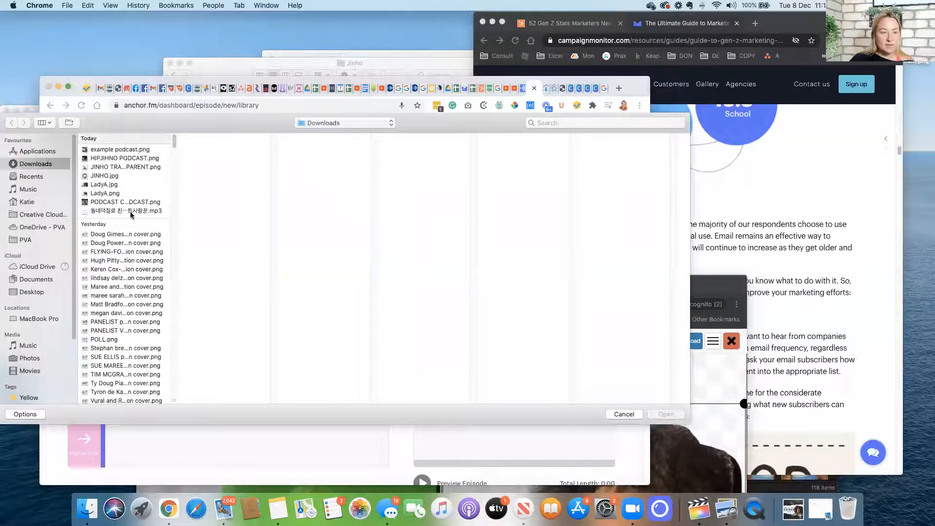
click(130, 211)
click(655, 414)
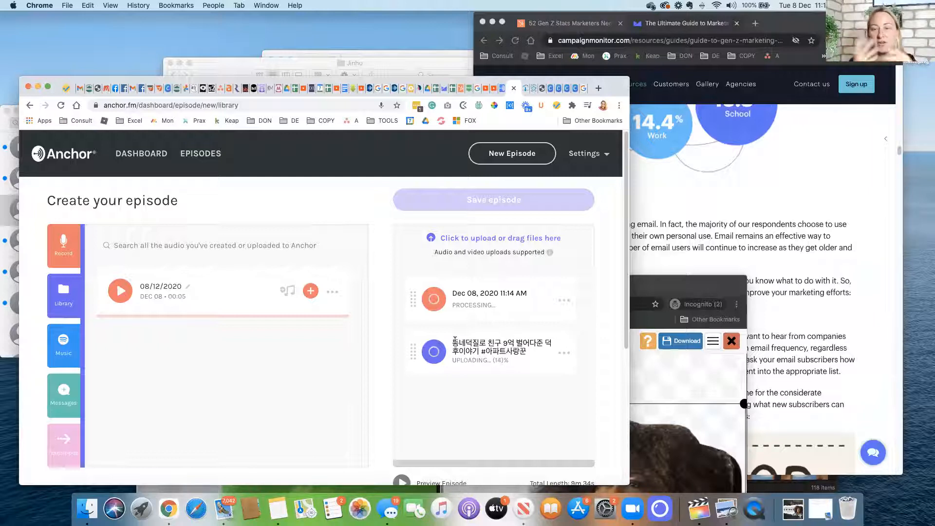
Step: Preview the 96 West, A Clue and Anomaly transitions, and place Anomaly at the start of the episode before the recorded clip
click(69, 442)
click(125, 349)
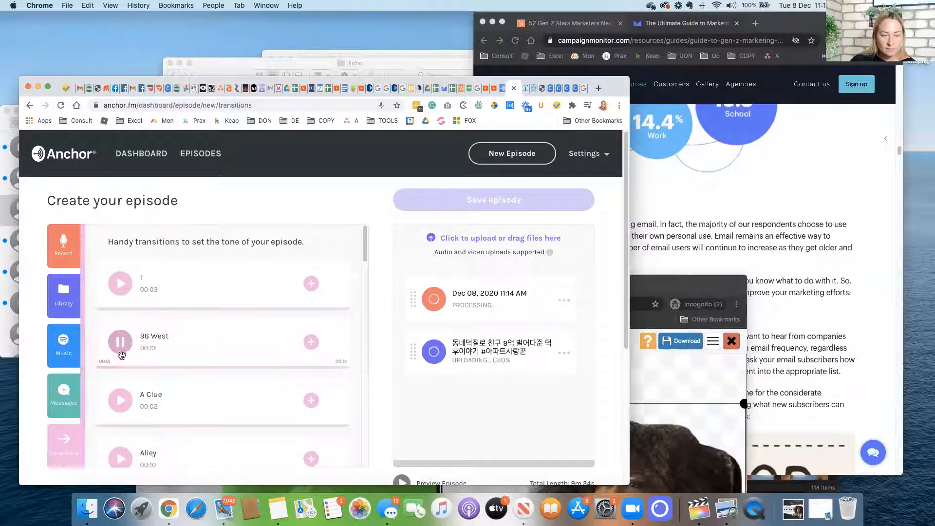
click(121, 401)
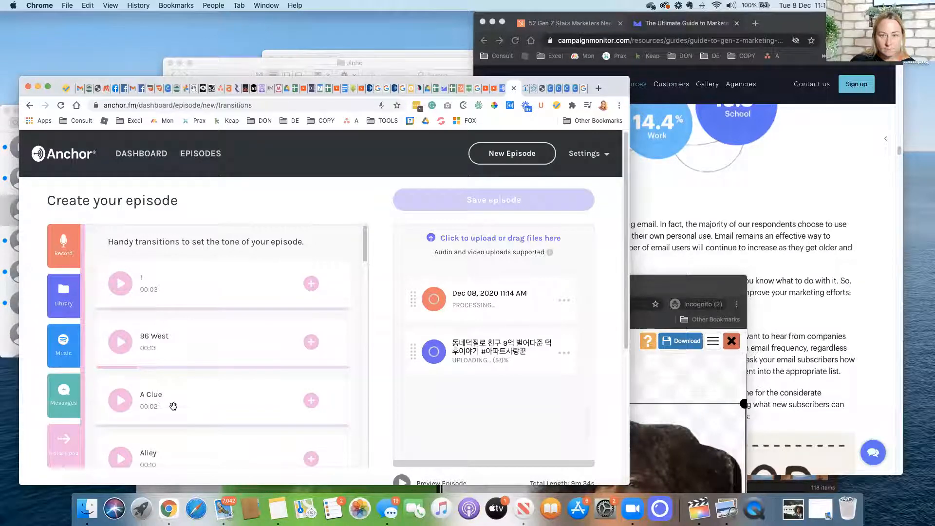
scroll(200, 420, down, 2)
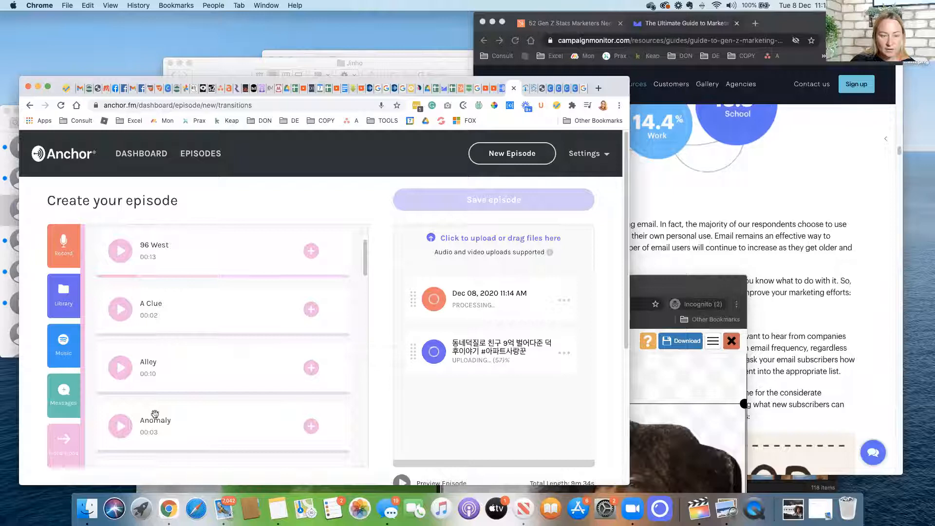
click(121, 426)
drag(189, 423, 479, 295)
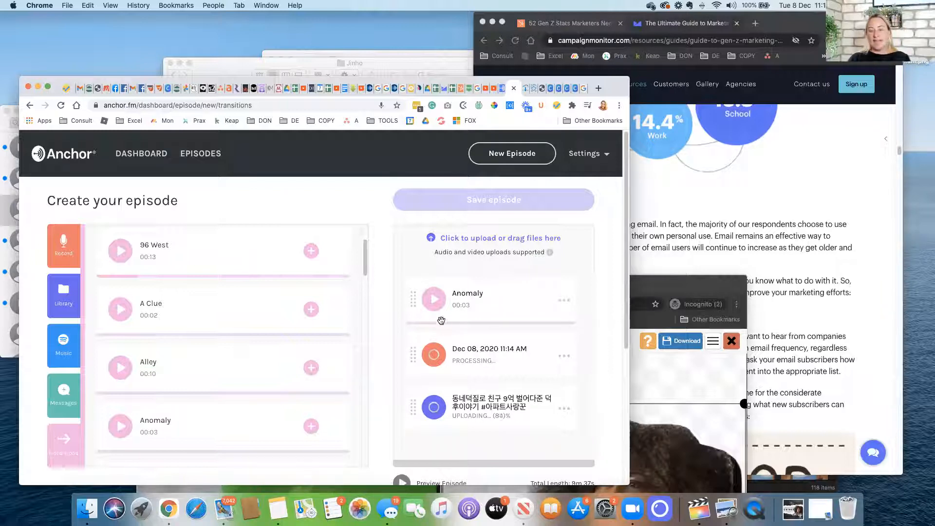